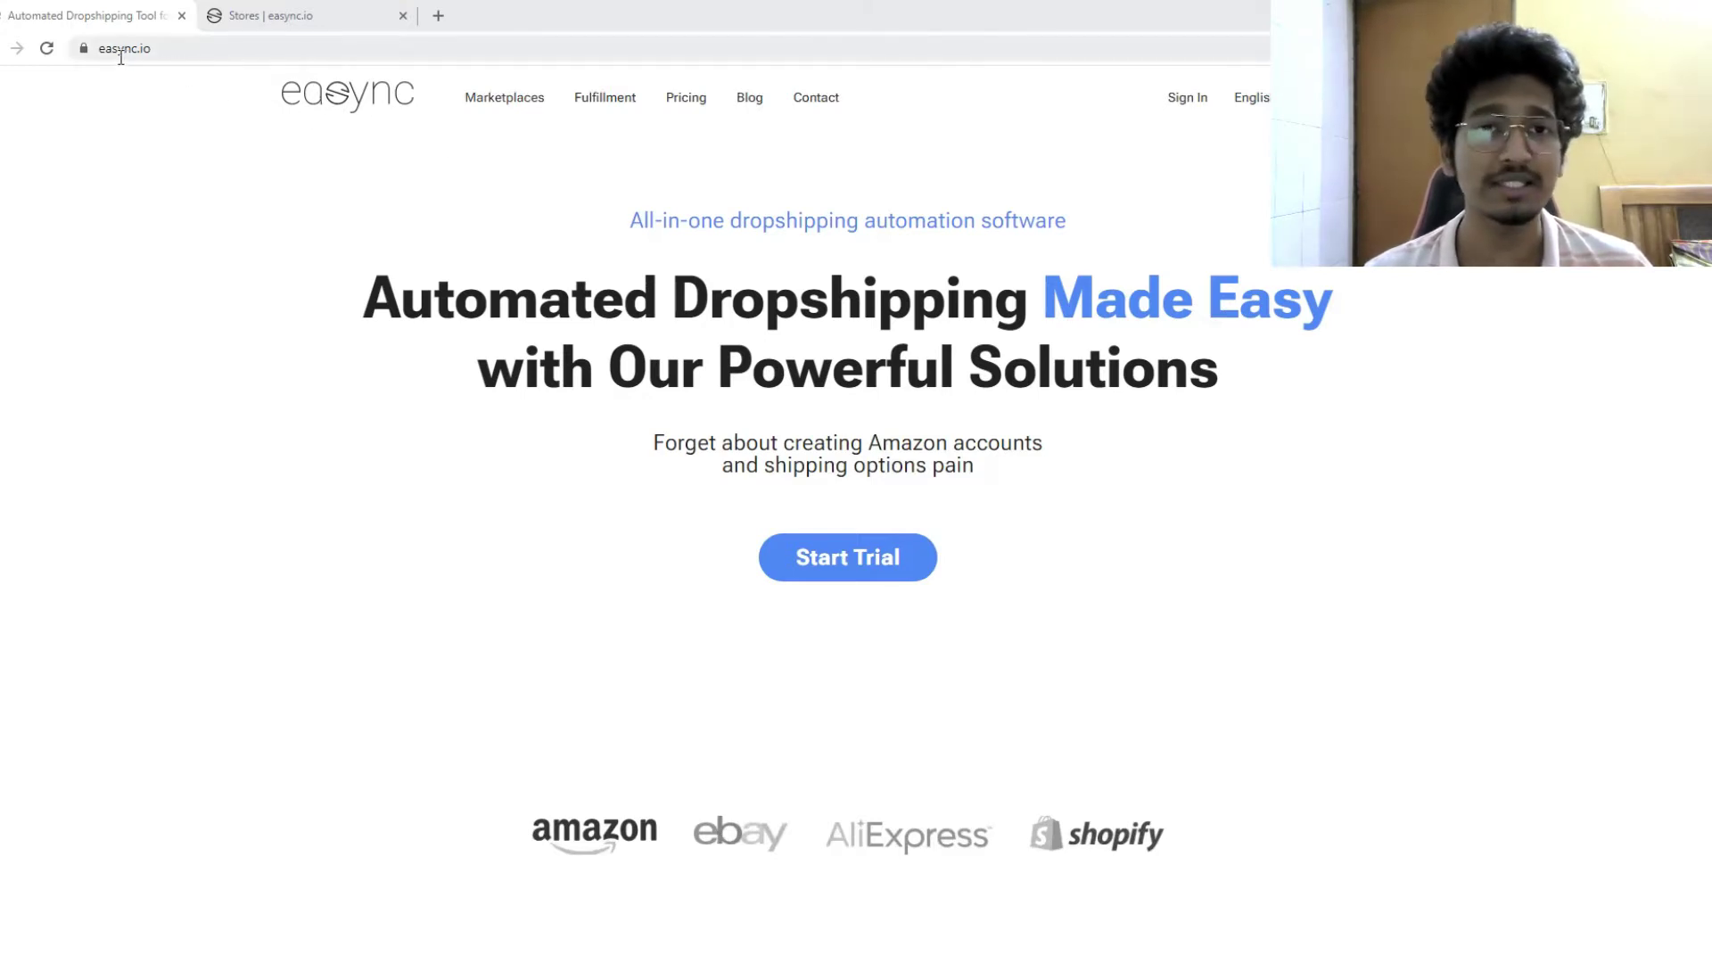
Switch to the 'Stores | easync.io' tab, which lists the 20 connected eBay and Wikimart stores
{"action": "left_click", "coordinate": [273, 14]}
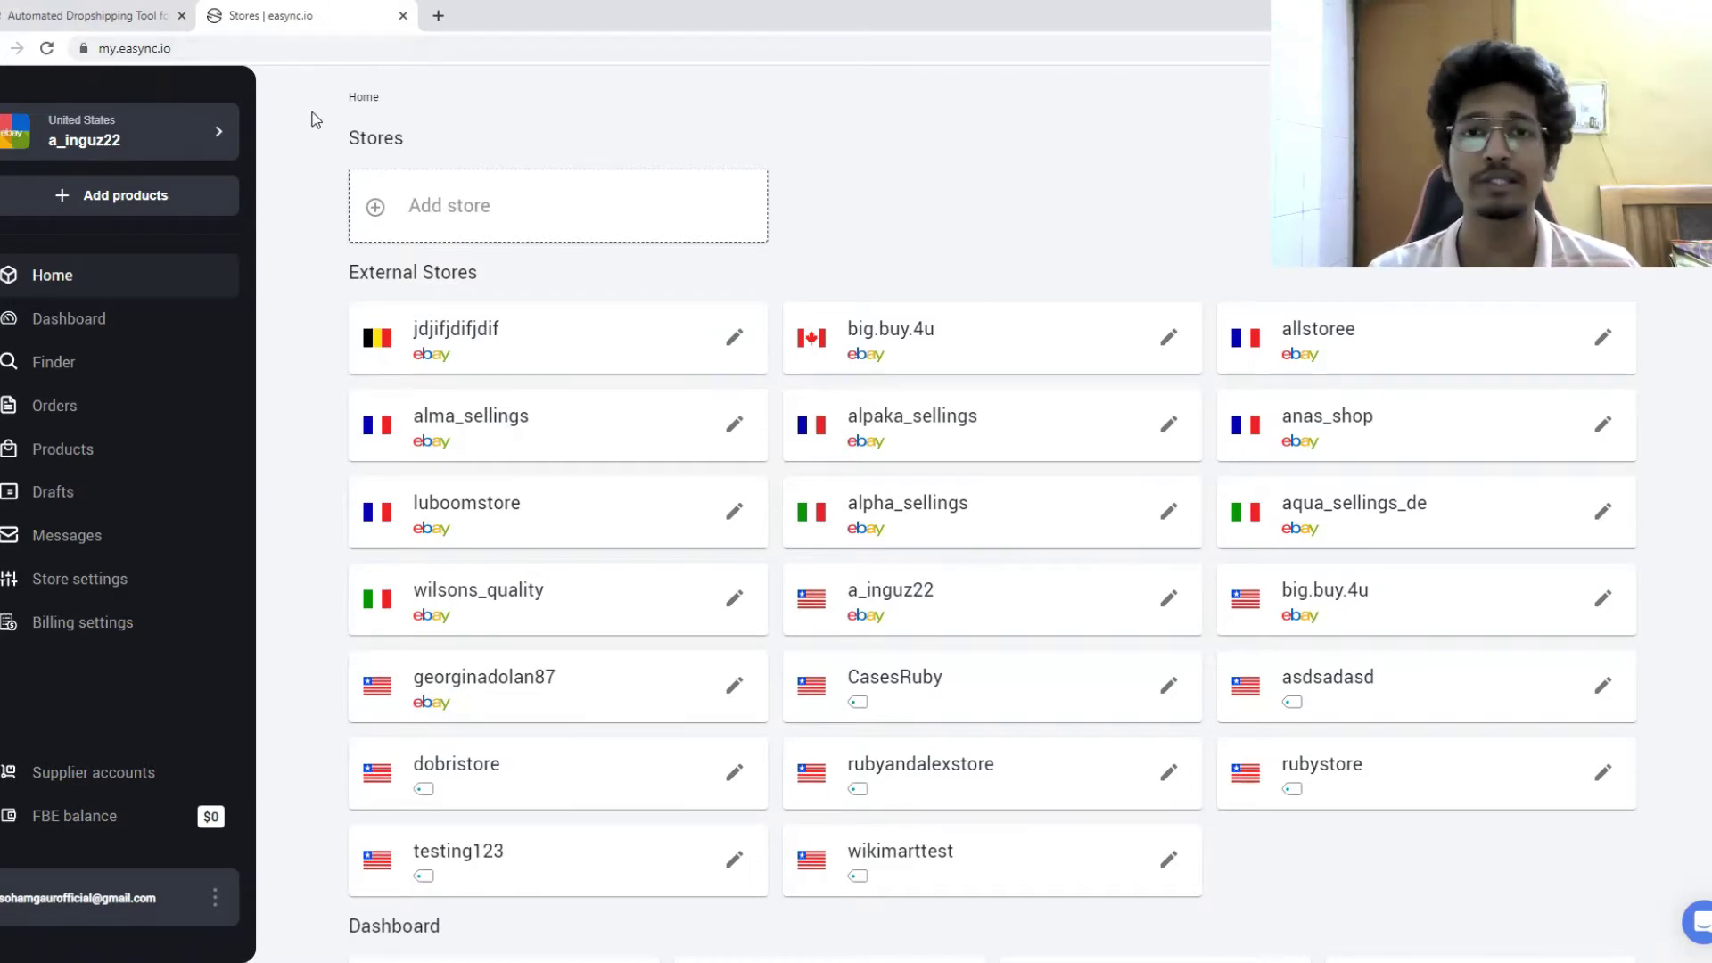
Open the Manage your stores list and choose Add store to reach the Ebay/Shopify/Wikimart channel choice
{"action": "left_click", "coordinate": [141, 125]}
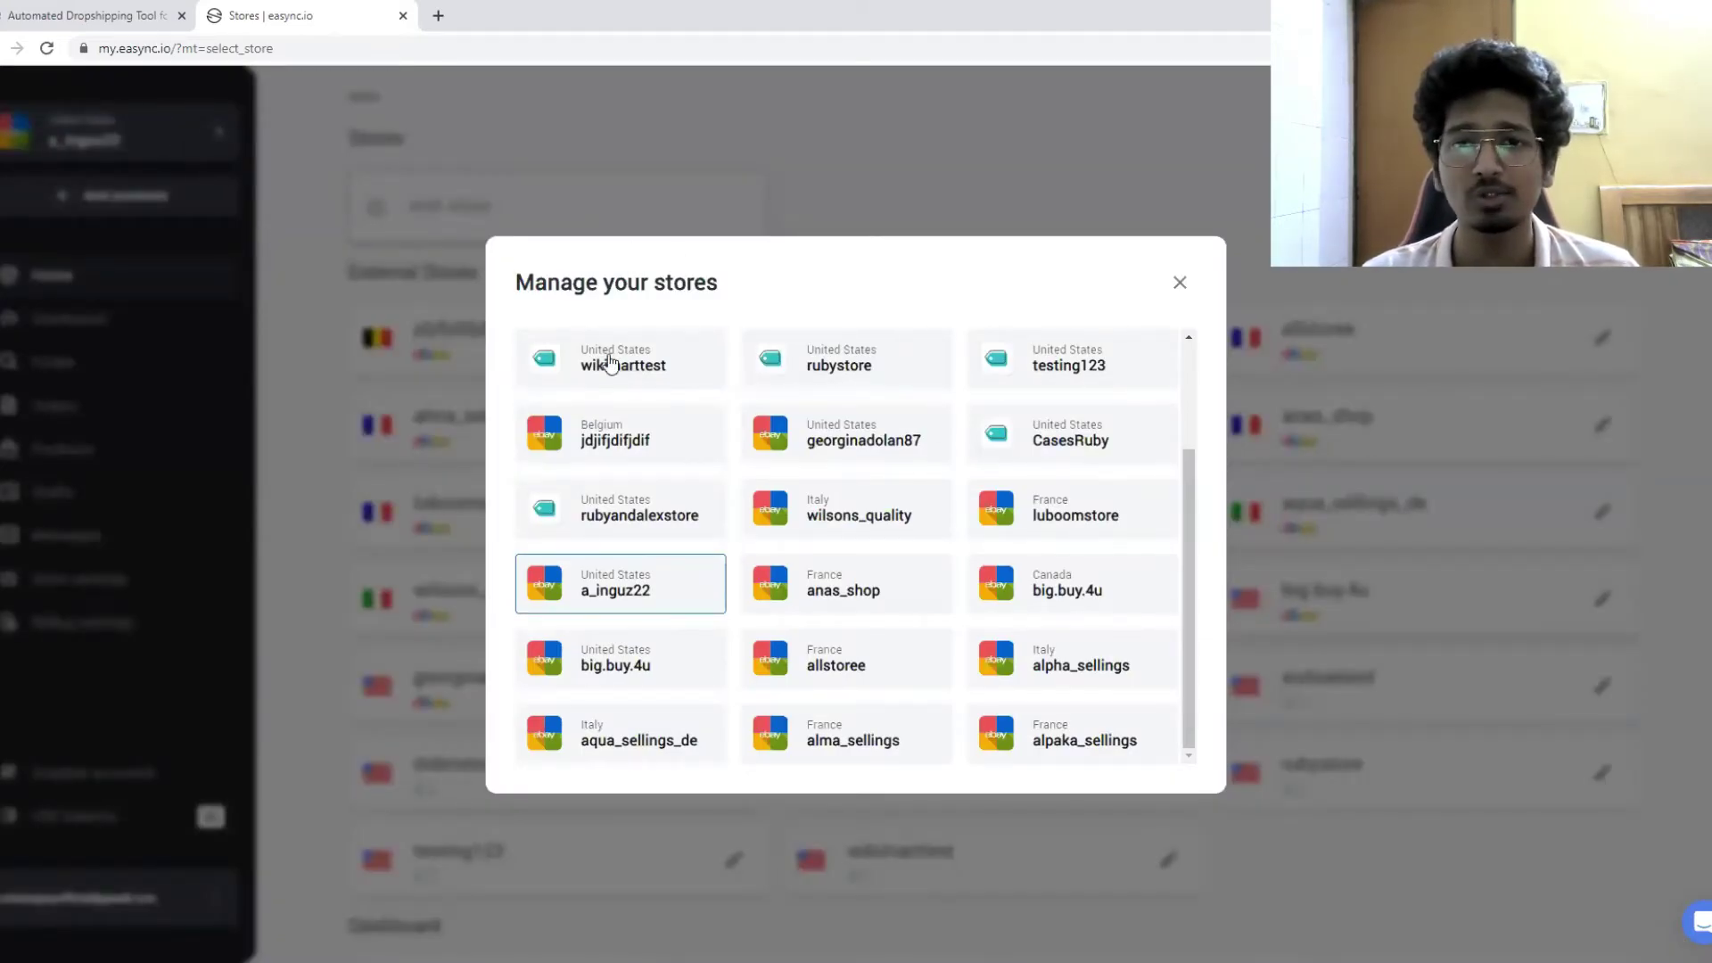
{"action": "scroll", "coordinate": [650, 463], "scroll_direction": "up", "scroll_amount": 2}
{"action": "left_click", "coordinate": [584, 434]}
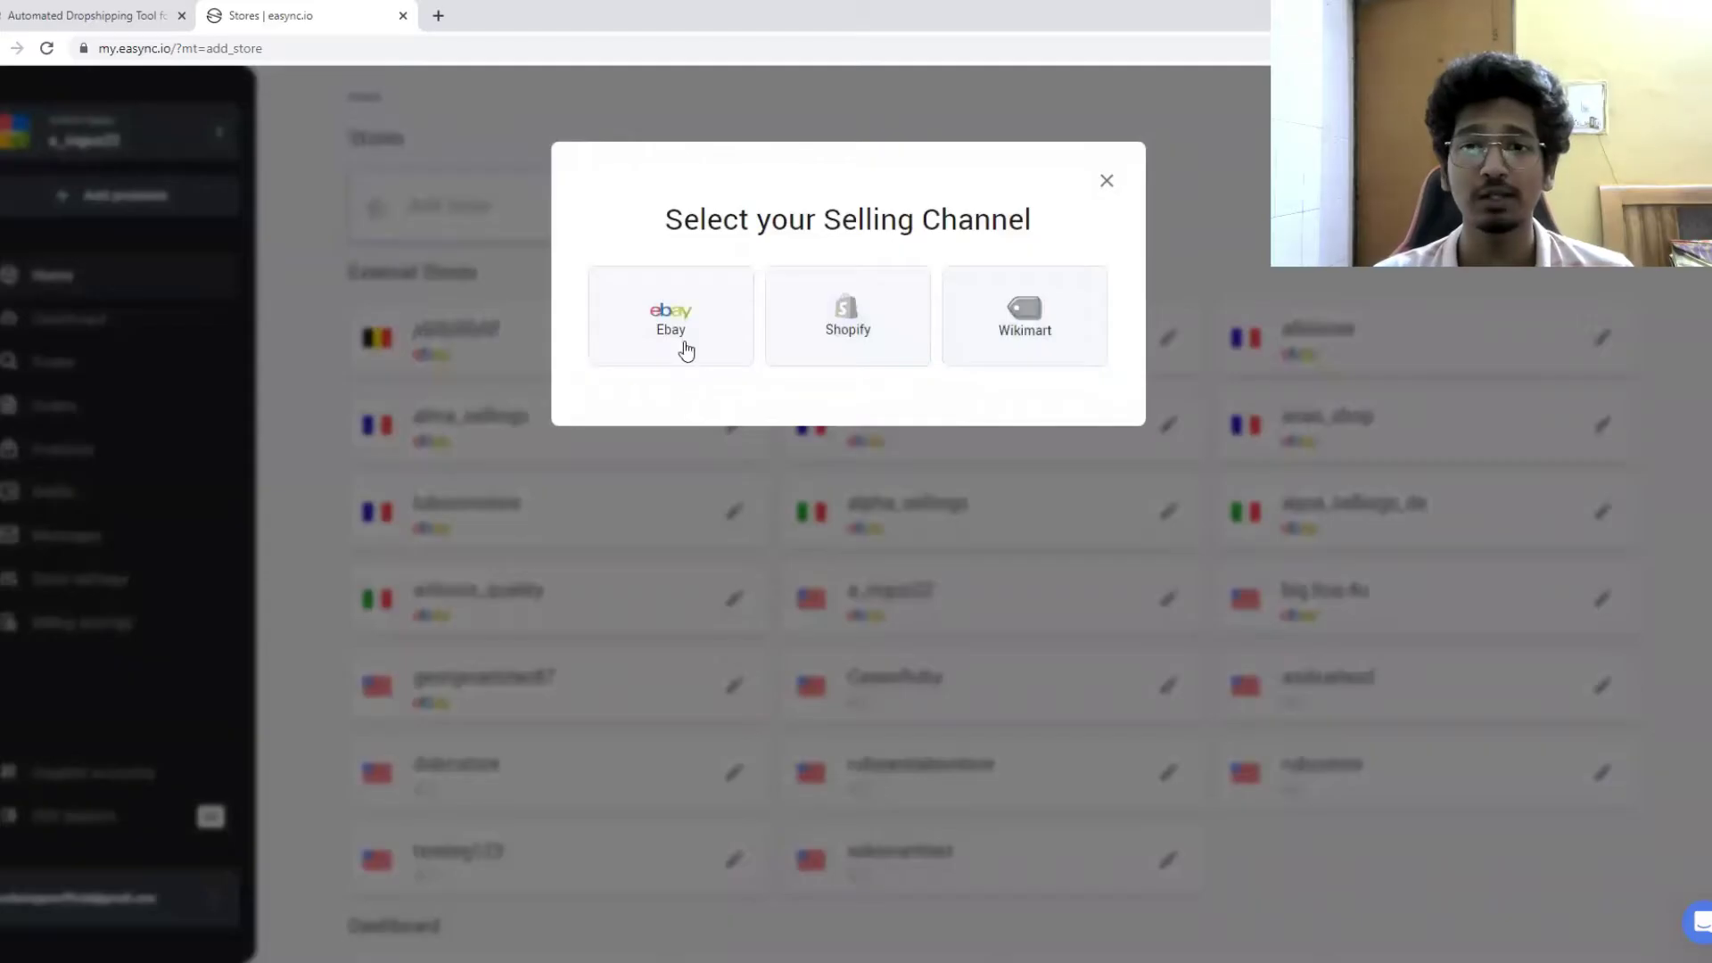
Pick Ebay to view the selling-region options, go back, and close the add-store dialog
{"action": "left_click", "coordinate": [680, 344]}
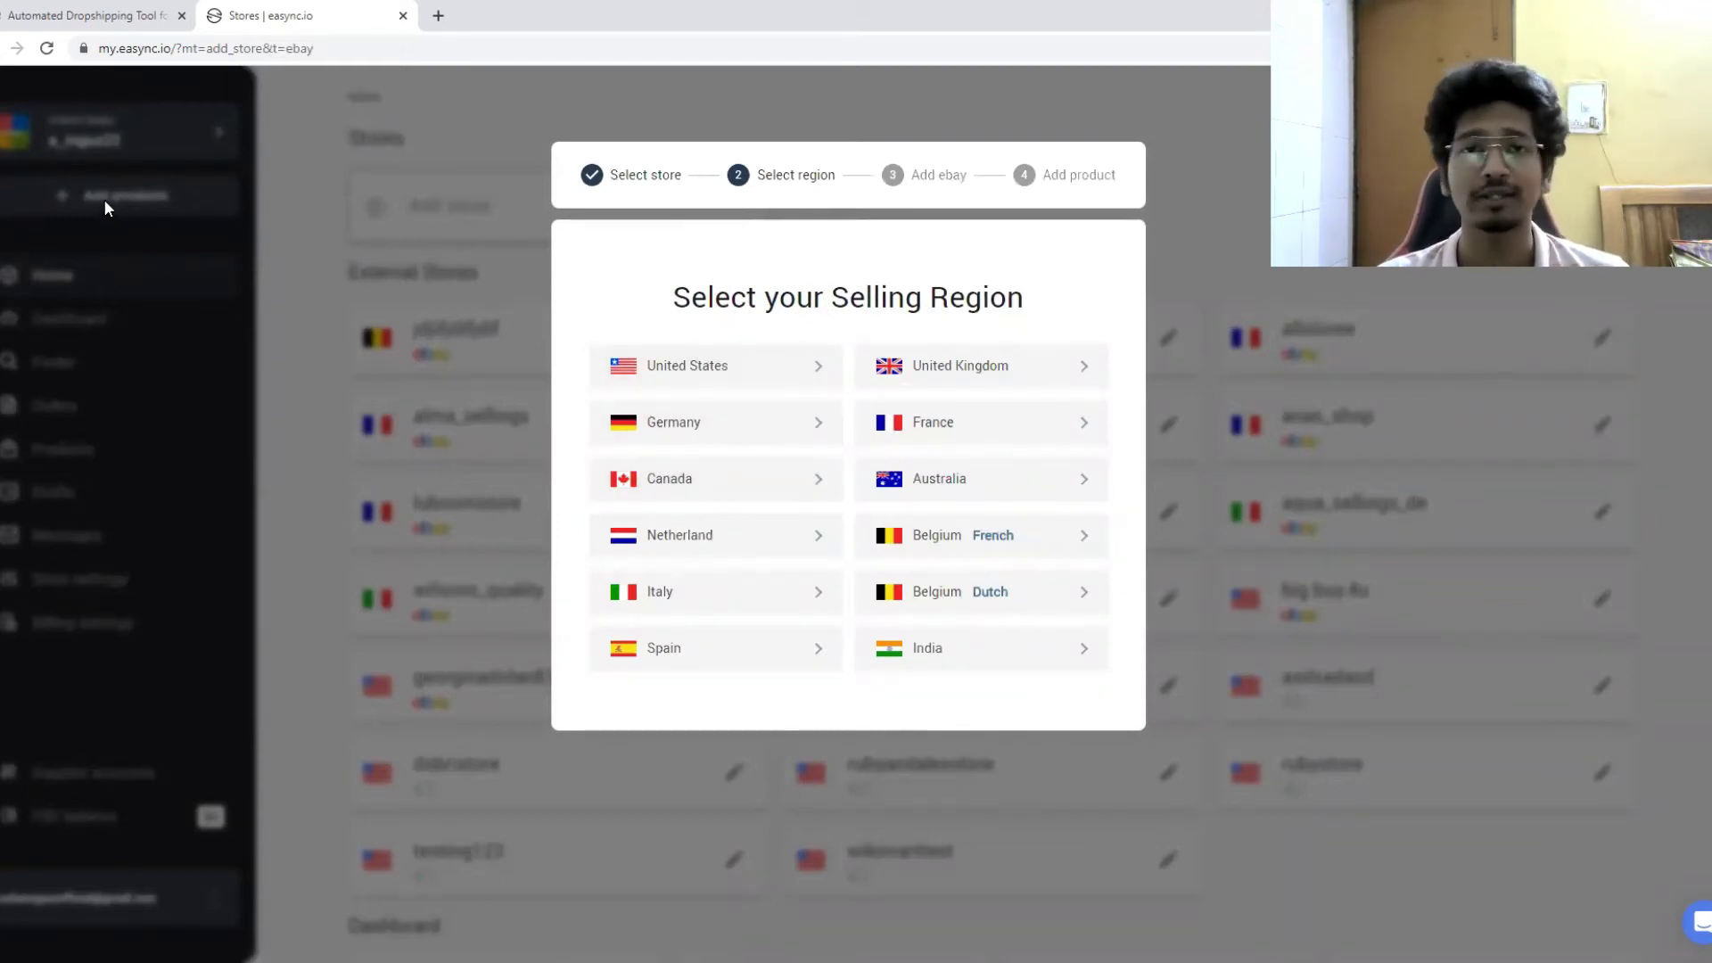
{"action": "key", "text": "alt+Left"}
{"action": "key", "text": "alt+Left"}
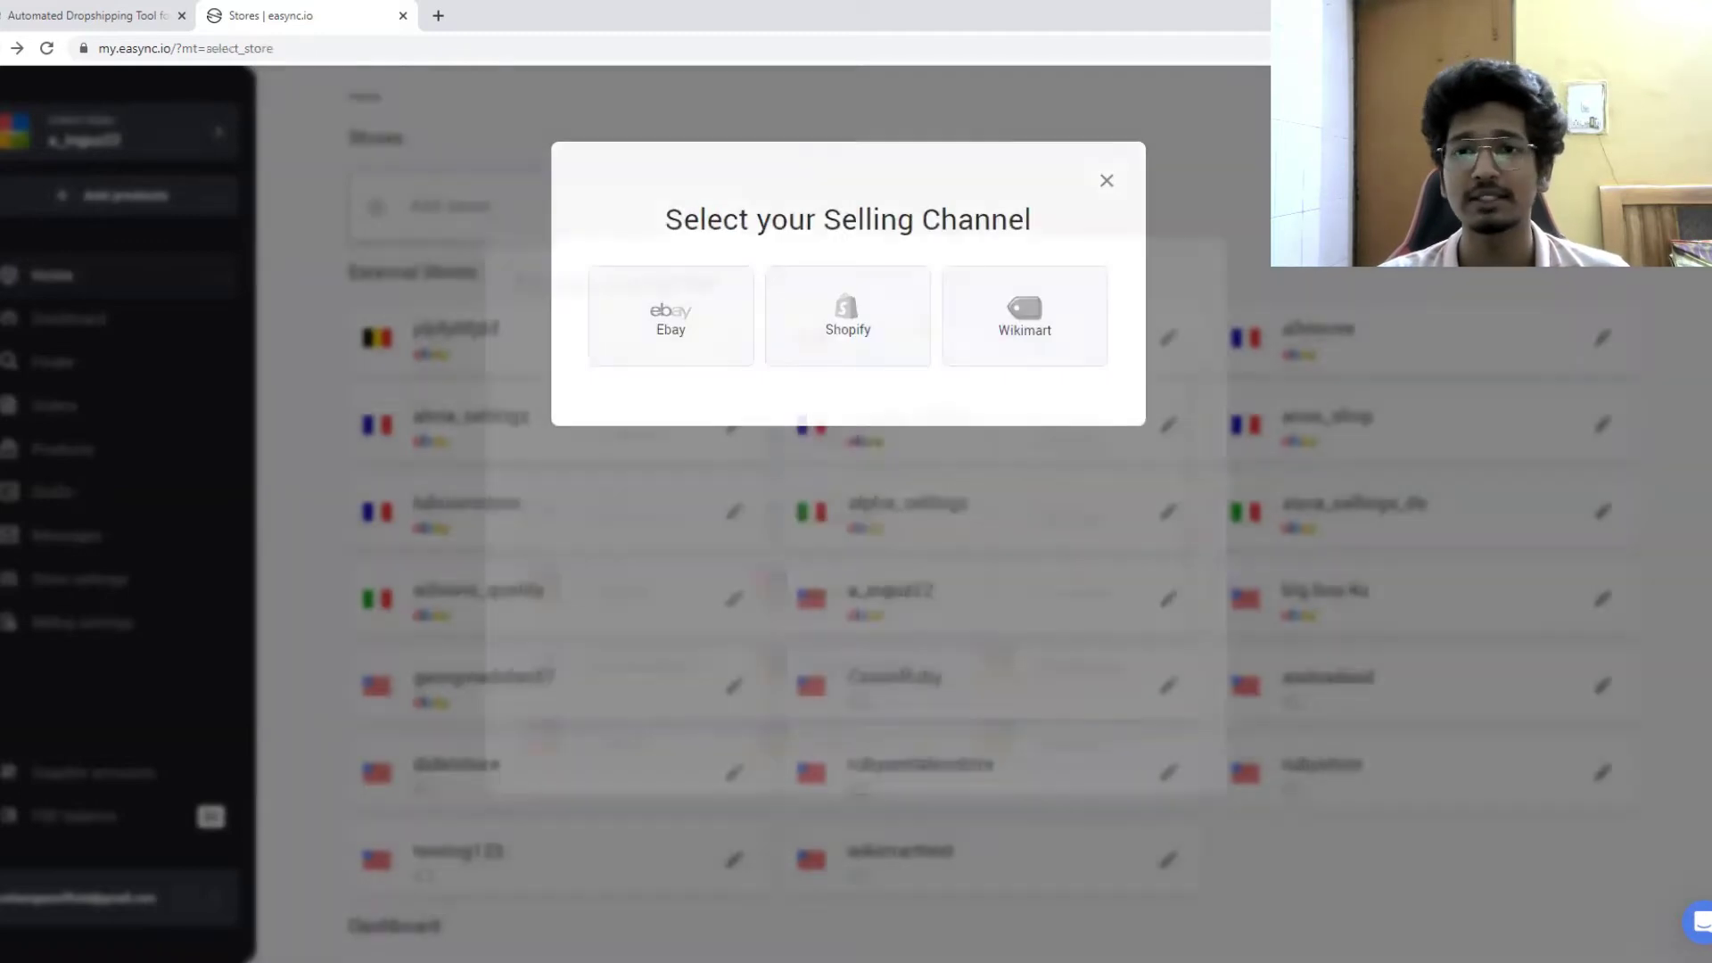
{"action": "left_click", "coordinate": [481, 401]}
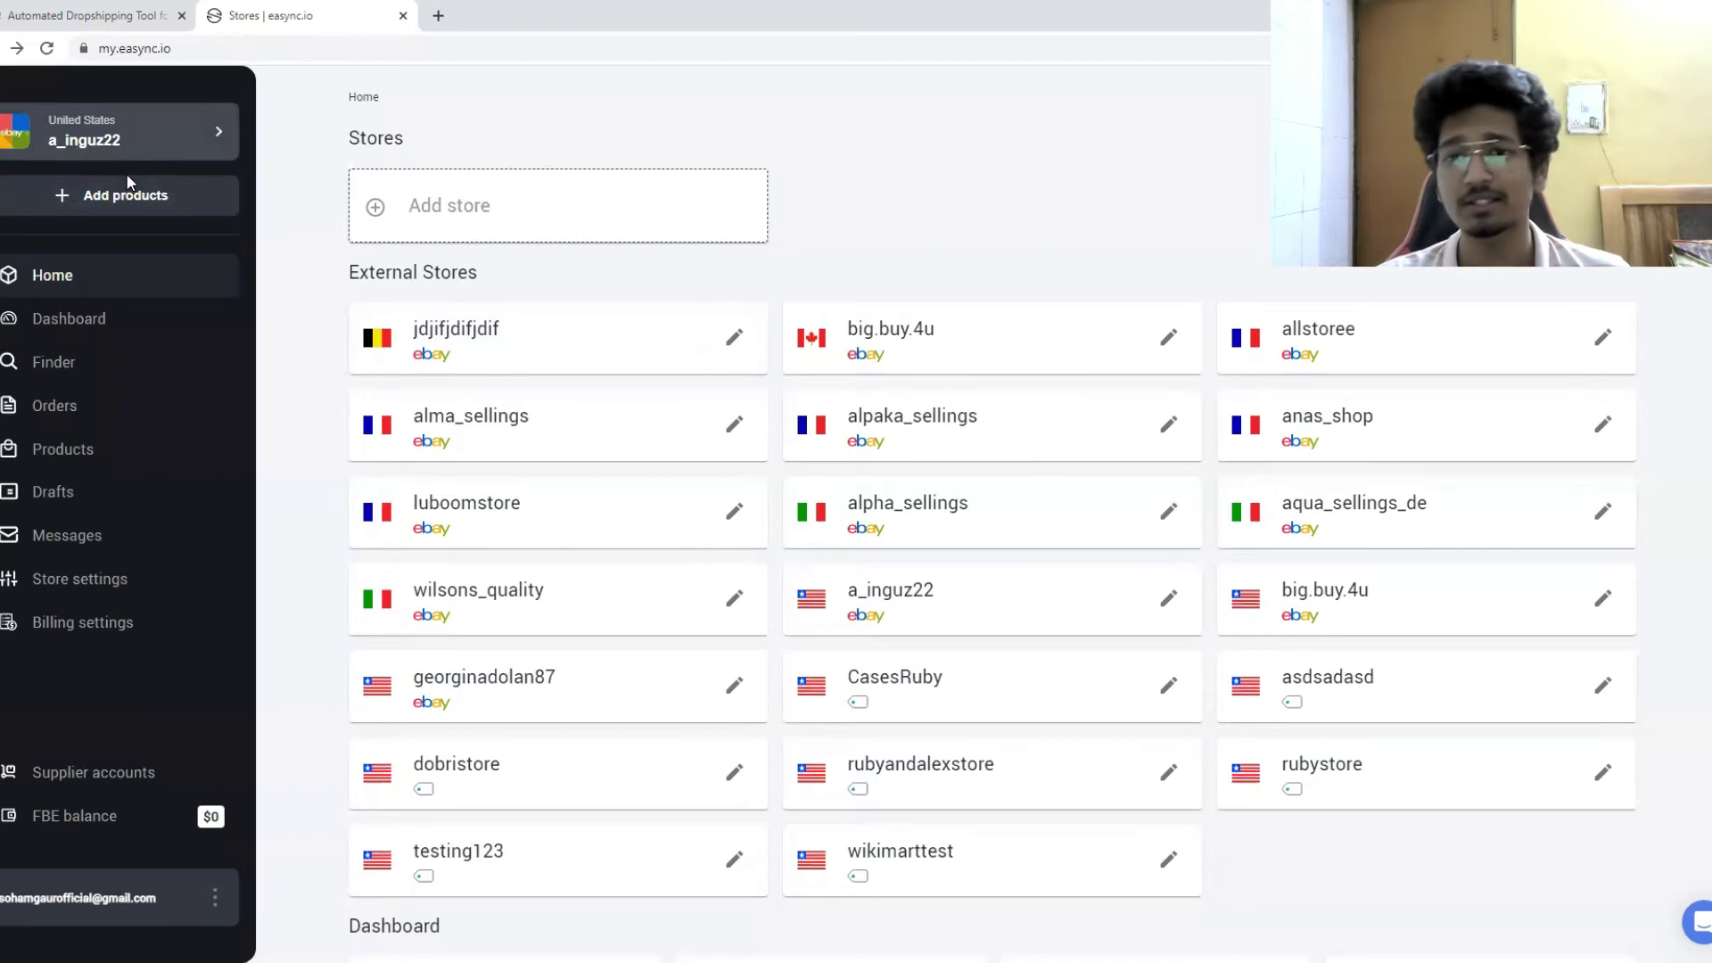
Scroll the a_inguz22 dashboard to see 0 listings, 0 orders and the $0.00 profit chart
{"action": "scroll", "coordinate": [478, 363], "scroll_direction": "down", "scroll_amount": 3}
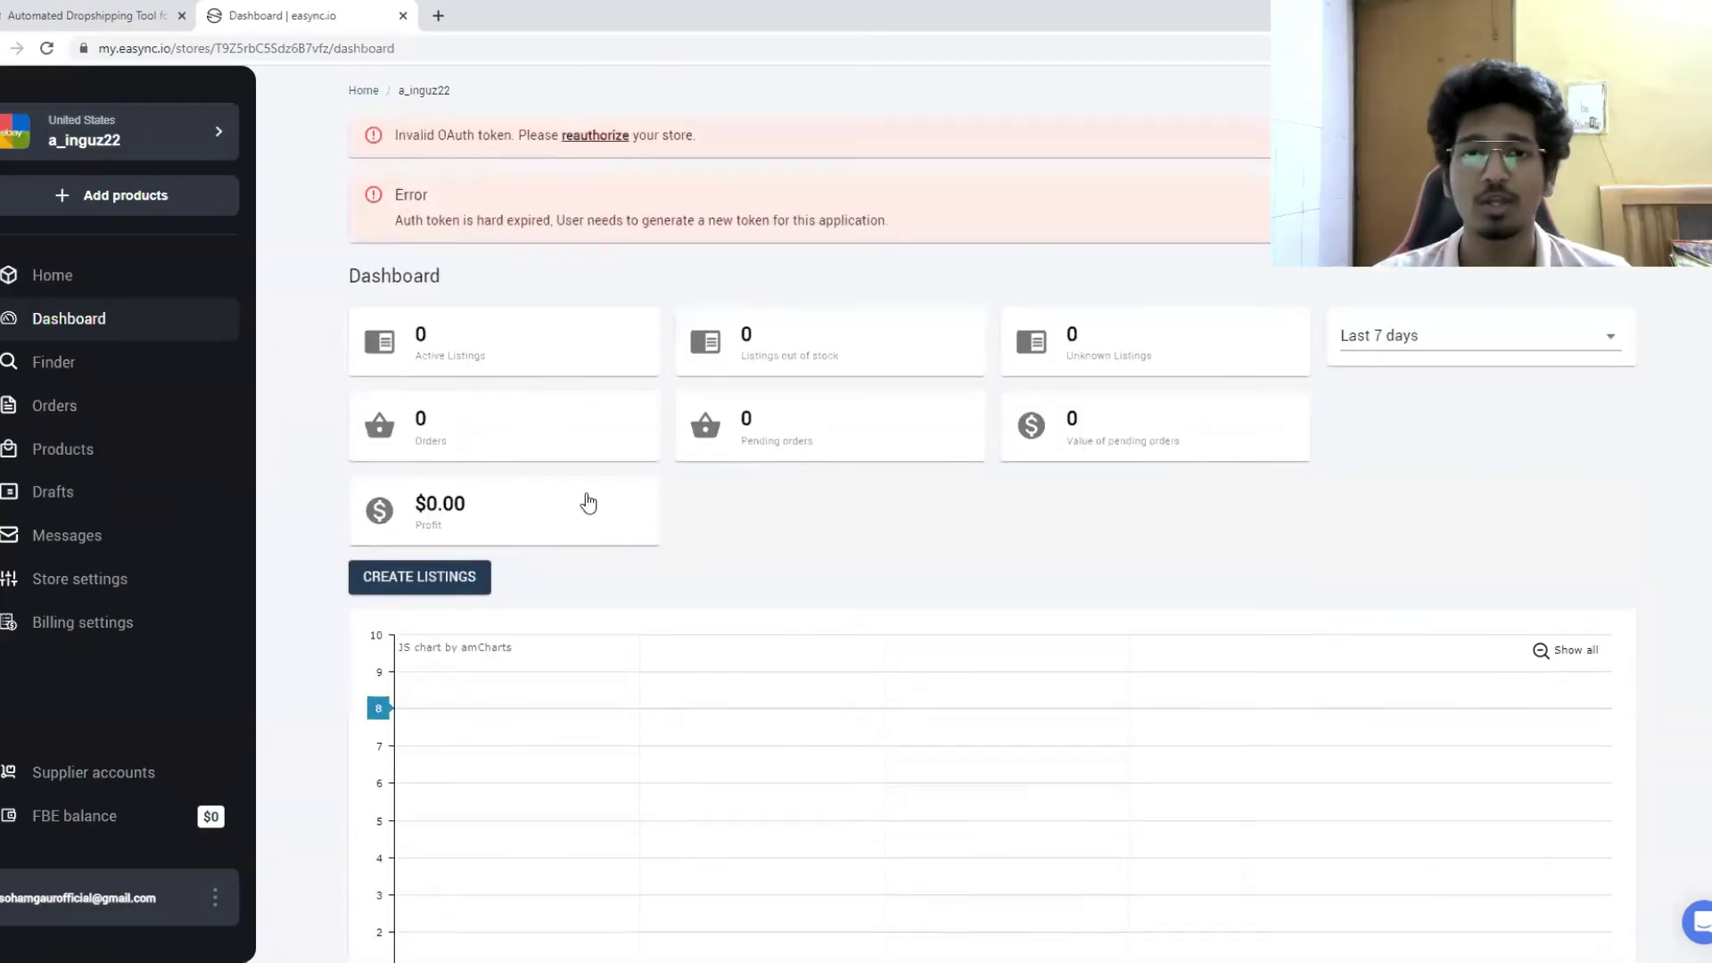
{"action": "scroll", "coordinate": [366, 303], "scroll_direction": "down", "scroll_amount": 1}
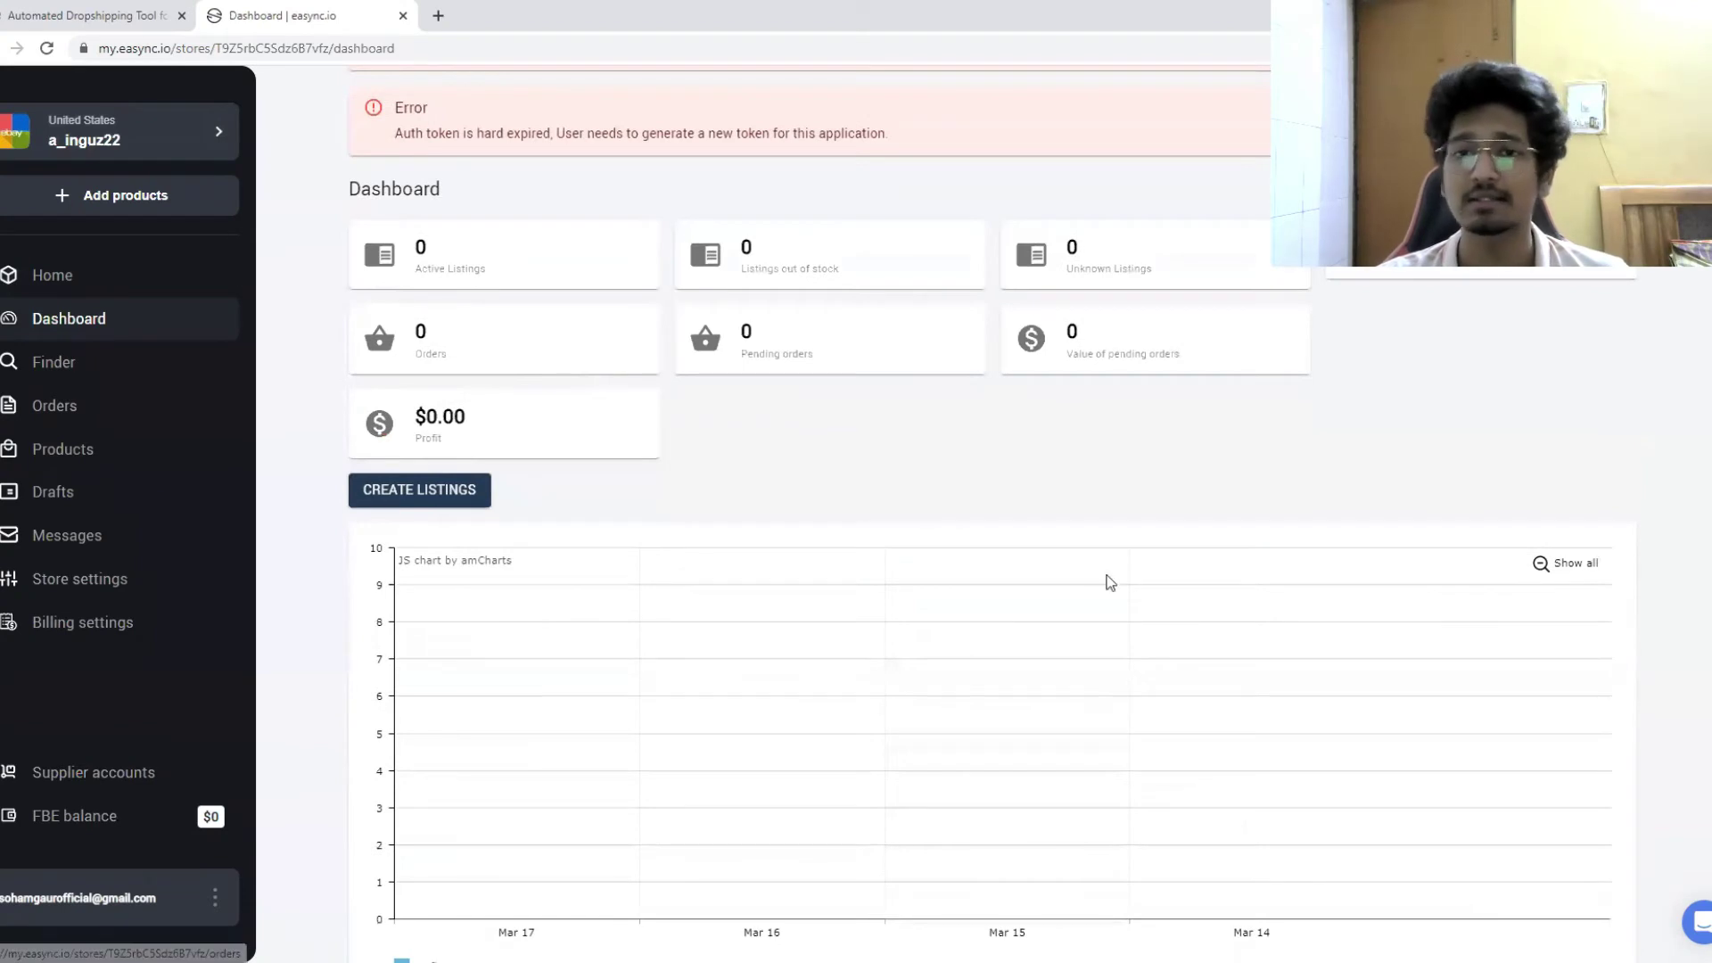
{"action": "scroll", "coordinate": [688, 604], "scroll_direction": "down", "scroll_amount": 1}
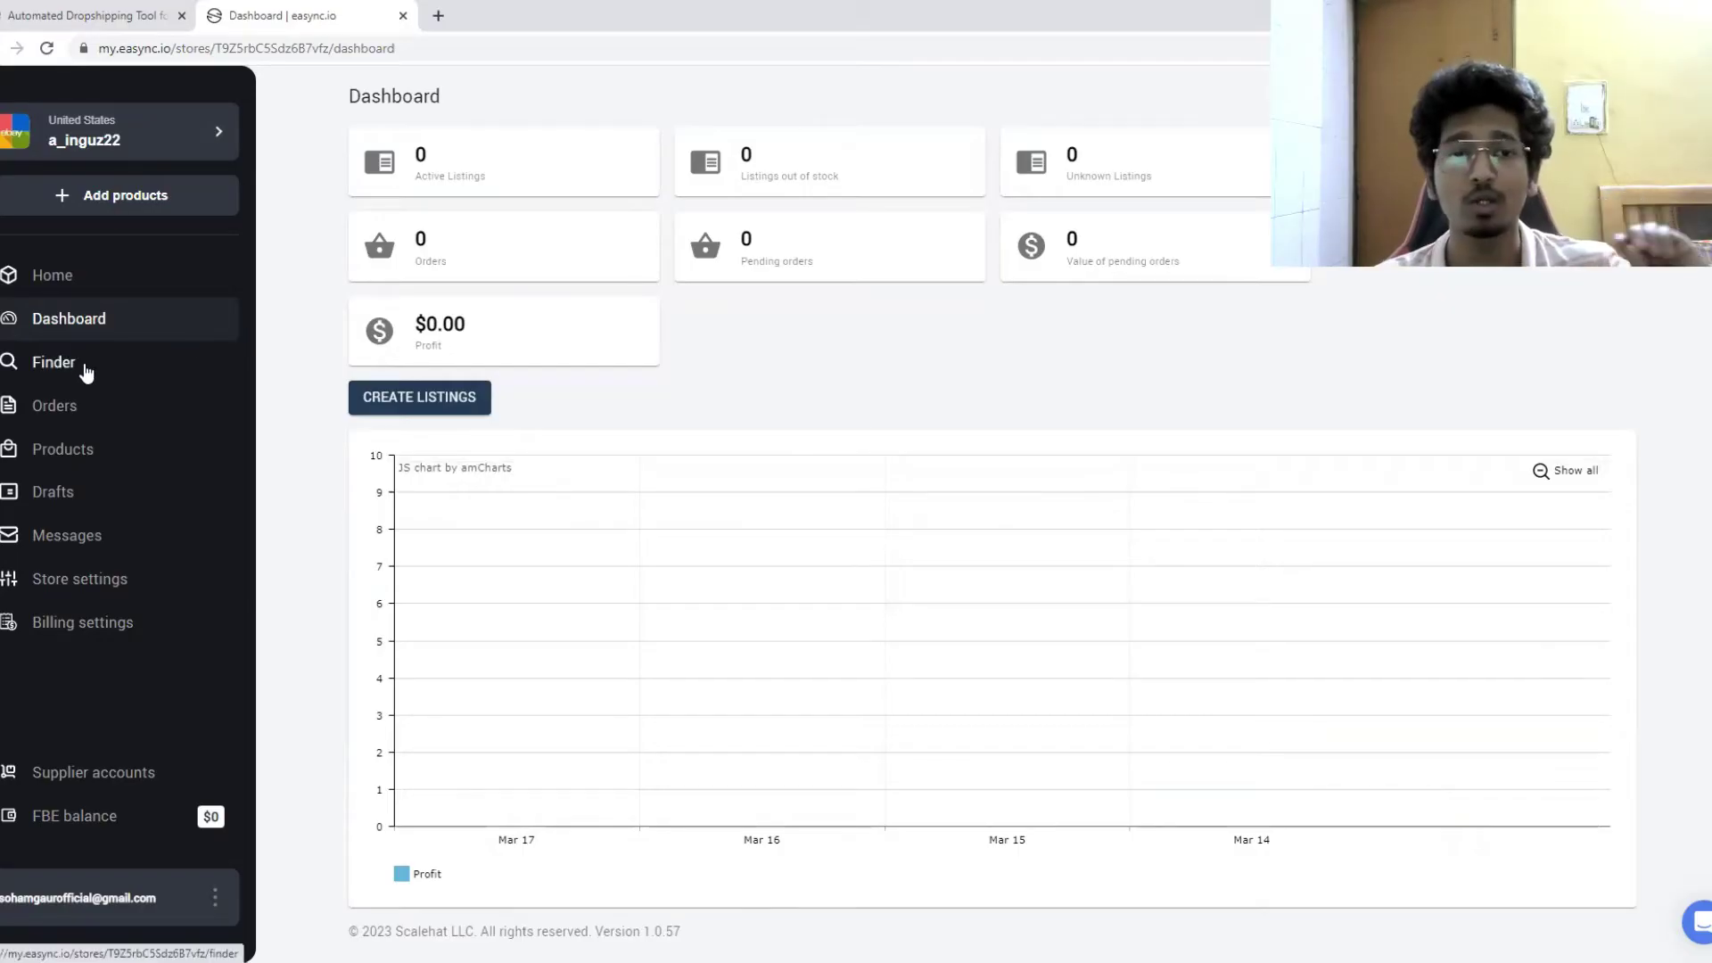
Open the Finder and read its intro message about hot dropshipping products
{"action": "left_click", "coordinate": [86, 372]}
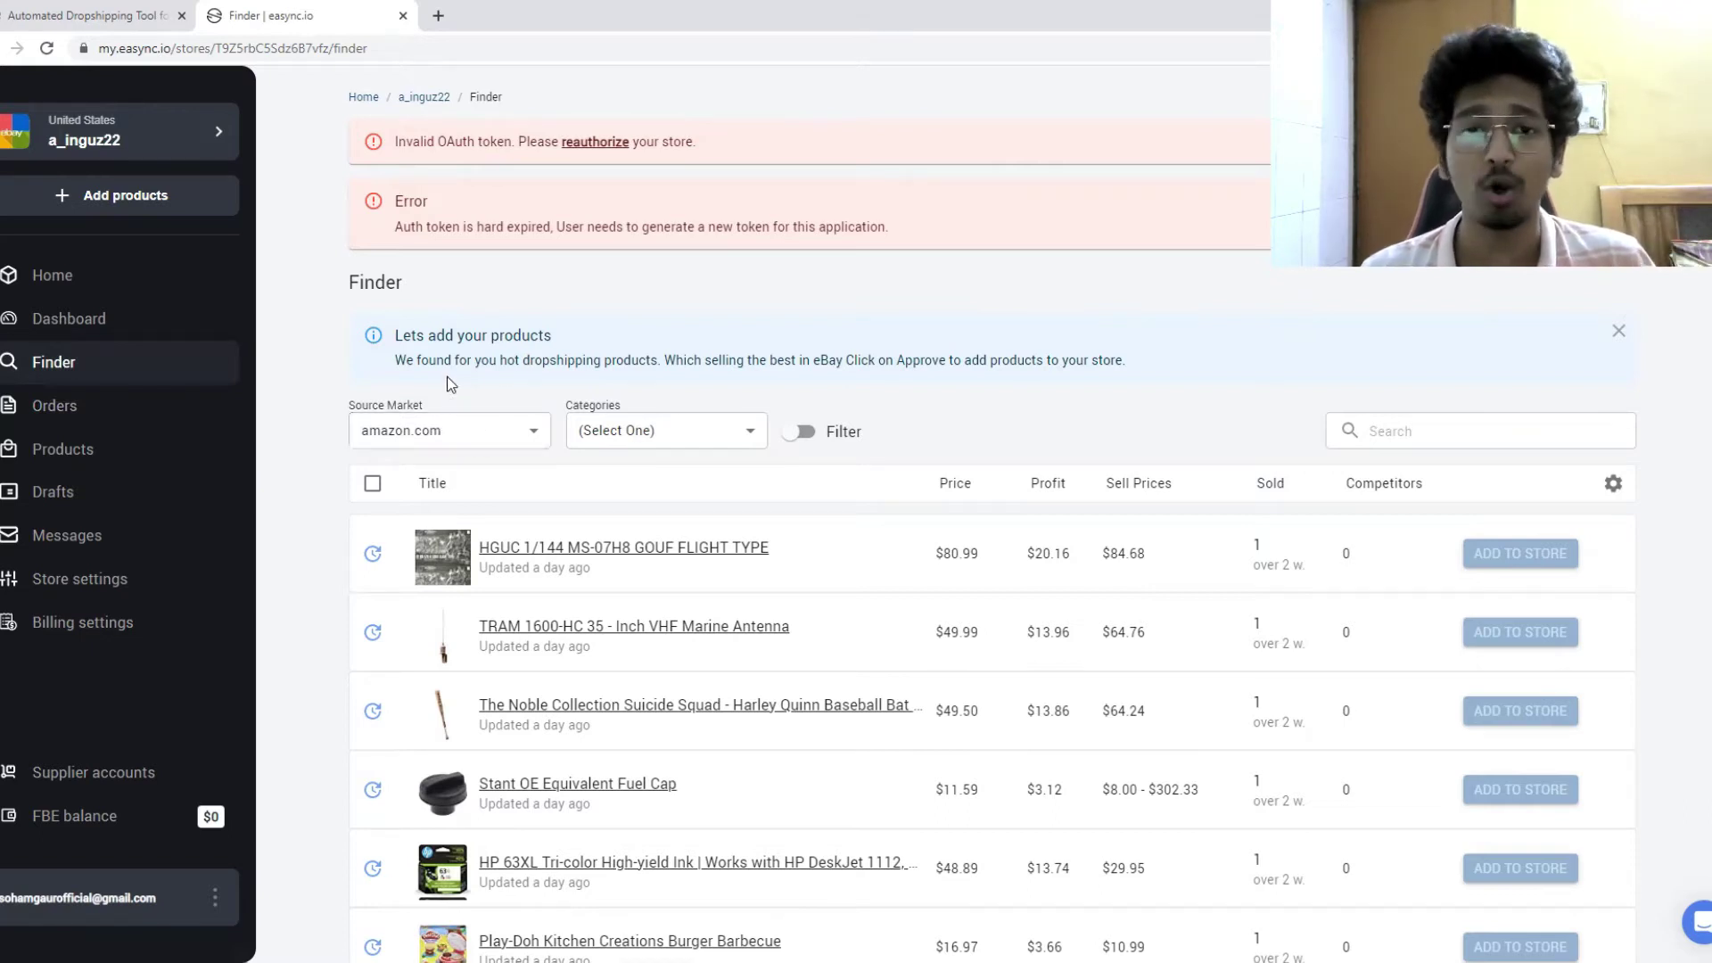
{"action": "left_click_drag", "start_coordinate": [385, 360], "coordinate": [620, 361]}
{"action": "left_click_drag", "start_coordinate": [461, 361], "coordinate": [902, 363]}
{"action": "left_click", "coordinate": [902, 363]}
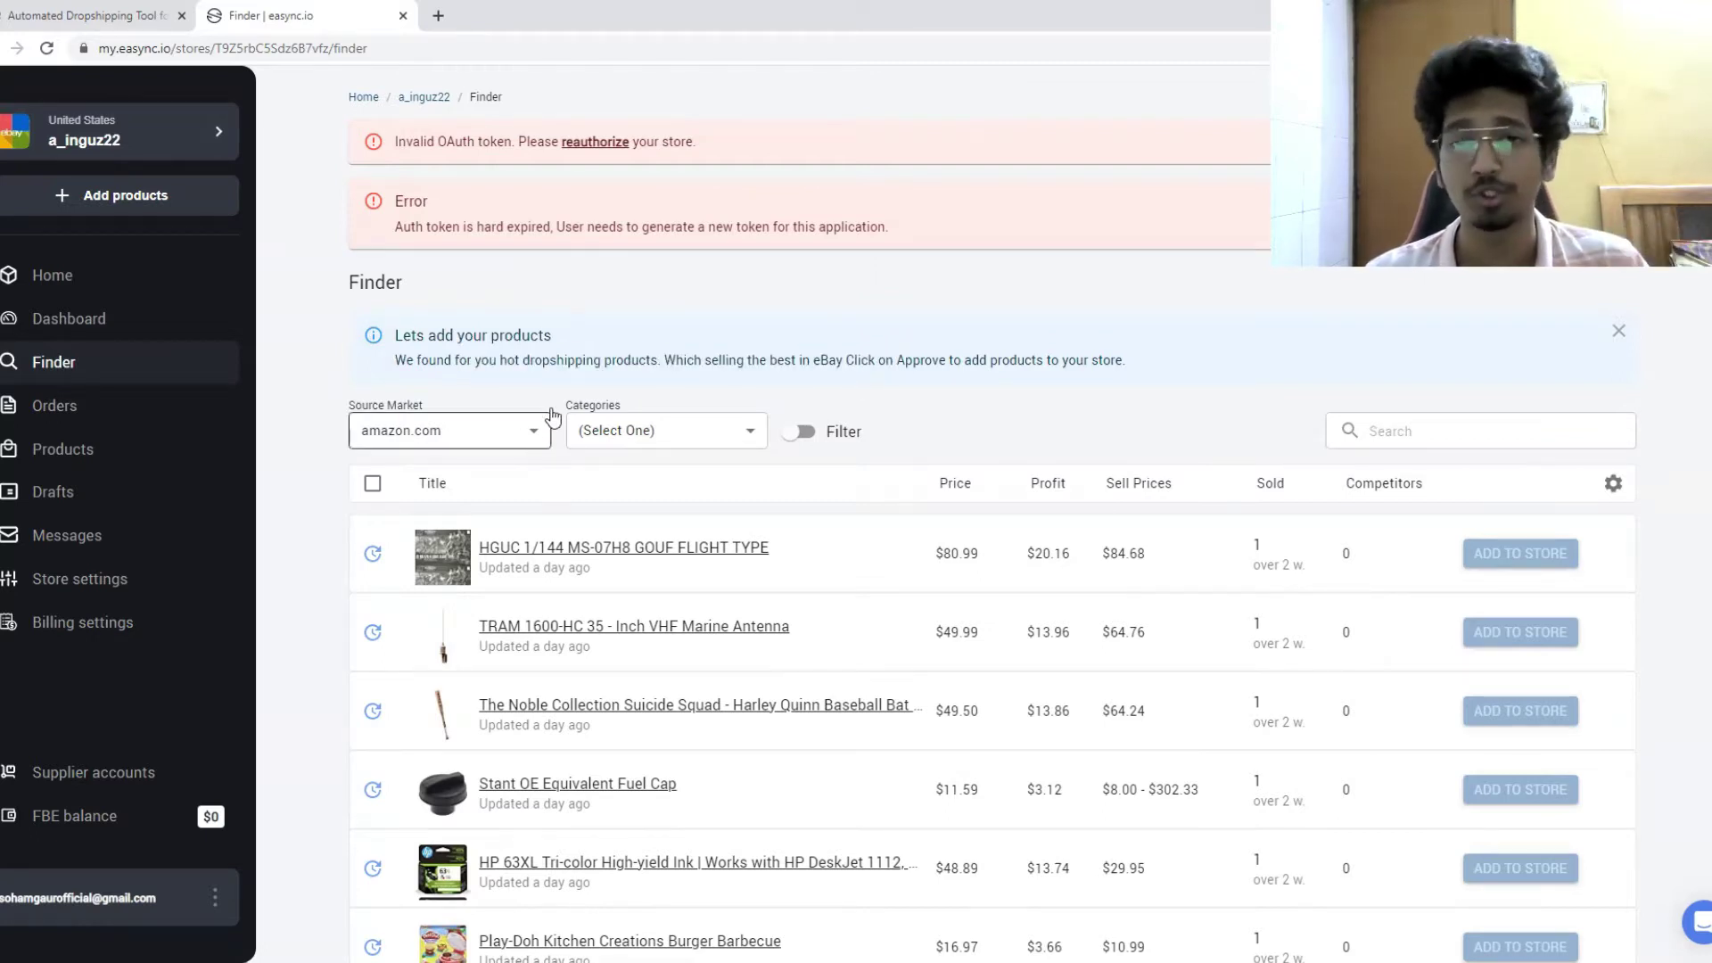
{"action": "scroll", "coordinate": [499, 432], "scroll_direction": "down", "scroll_amount": 1}
Check the Source Market and Categories dropdowns, keeping amazon.com and leaving no category selected
{"action": "left_click", "coordinate": [493, 346]}
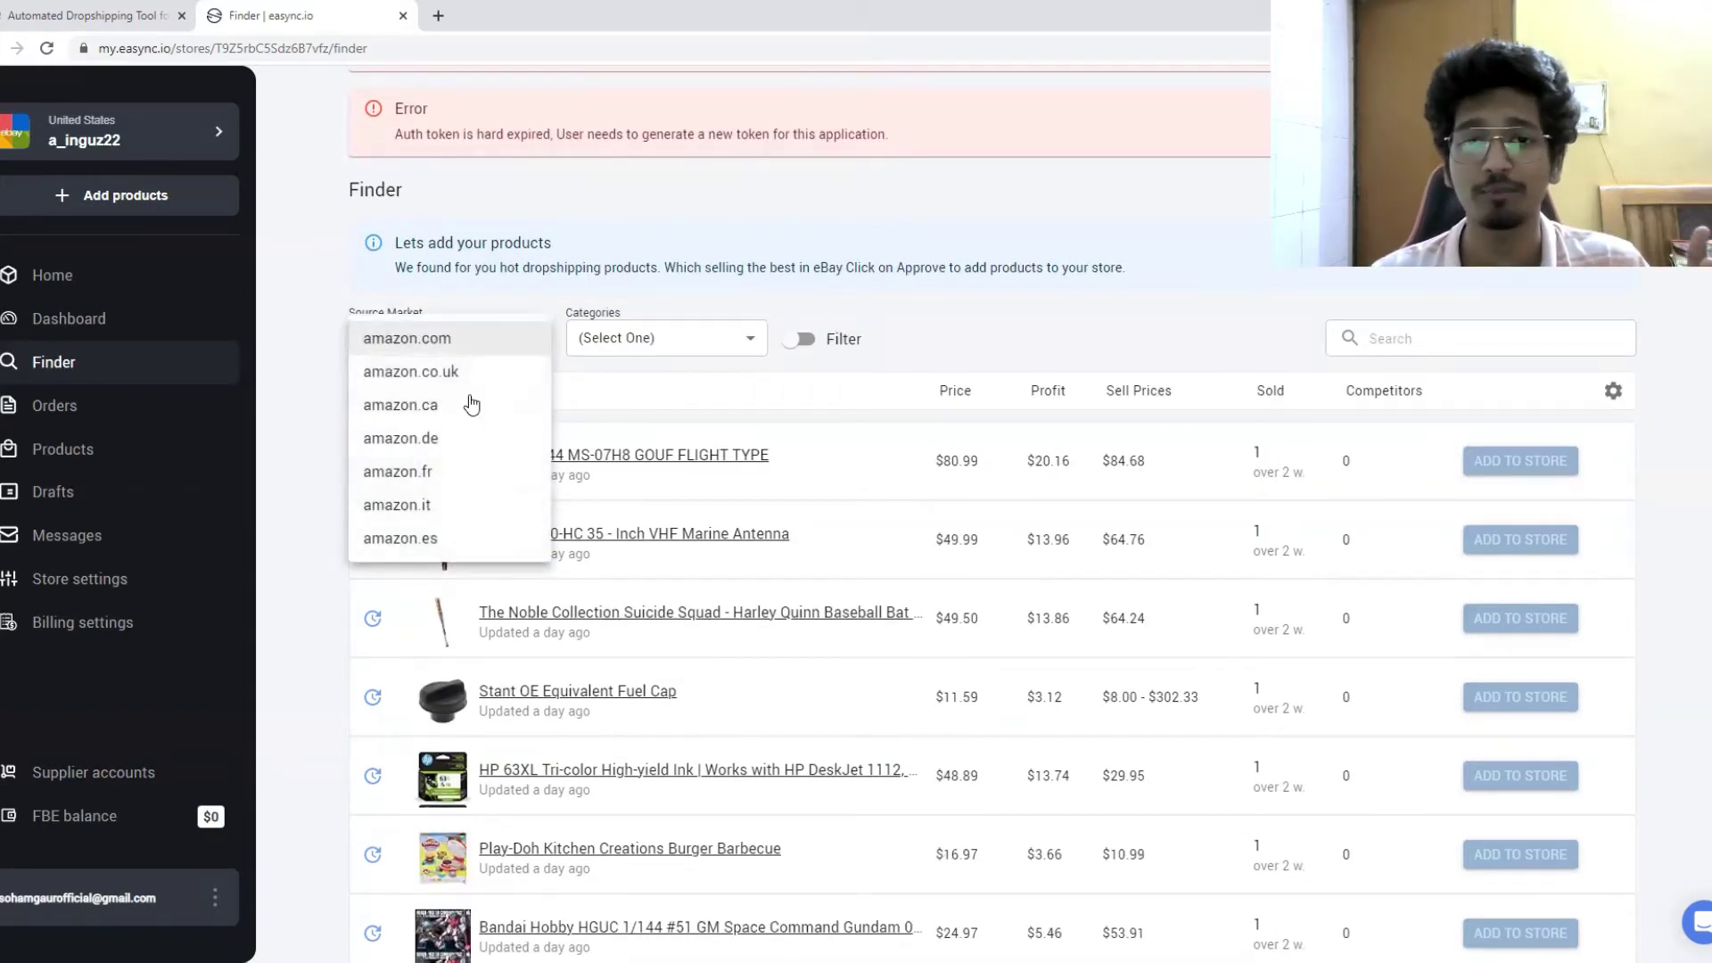
{"action": "left_click", "coordinate": [347, 350]}
{"action": "left_click", "coordinate": [416, 353]}
{"action": "left_click", "coordinate": [451, 338]}
{"action": "left_click", "coordinate": [622, 344]}
{"action": "scroll", "coordinate": [624, 464], "scroll_direction": "down", "scroll_amount": 5}
{"action": "scroll", "coordinate": [624, 464], "scroll_direction": "up", "scroll_amount": 5}
{"action": "left_click", "coordinate": [340, 361]}
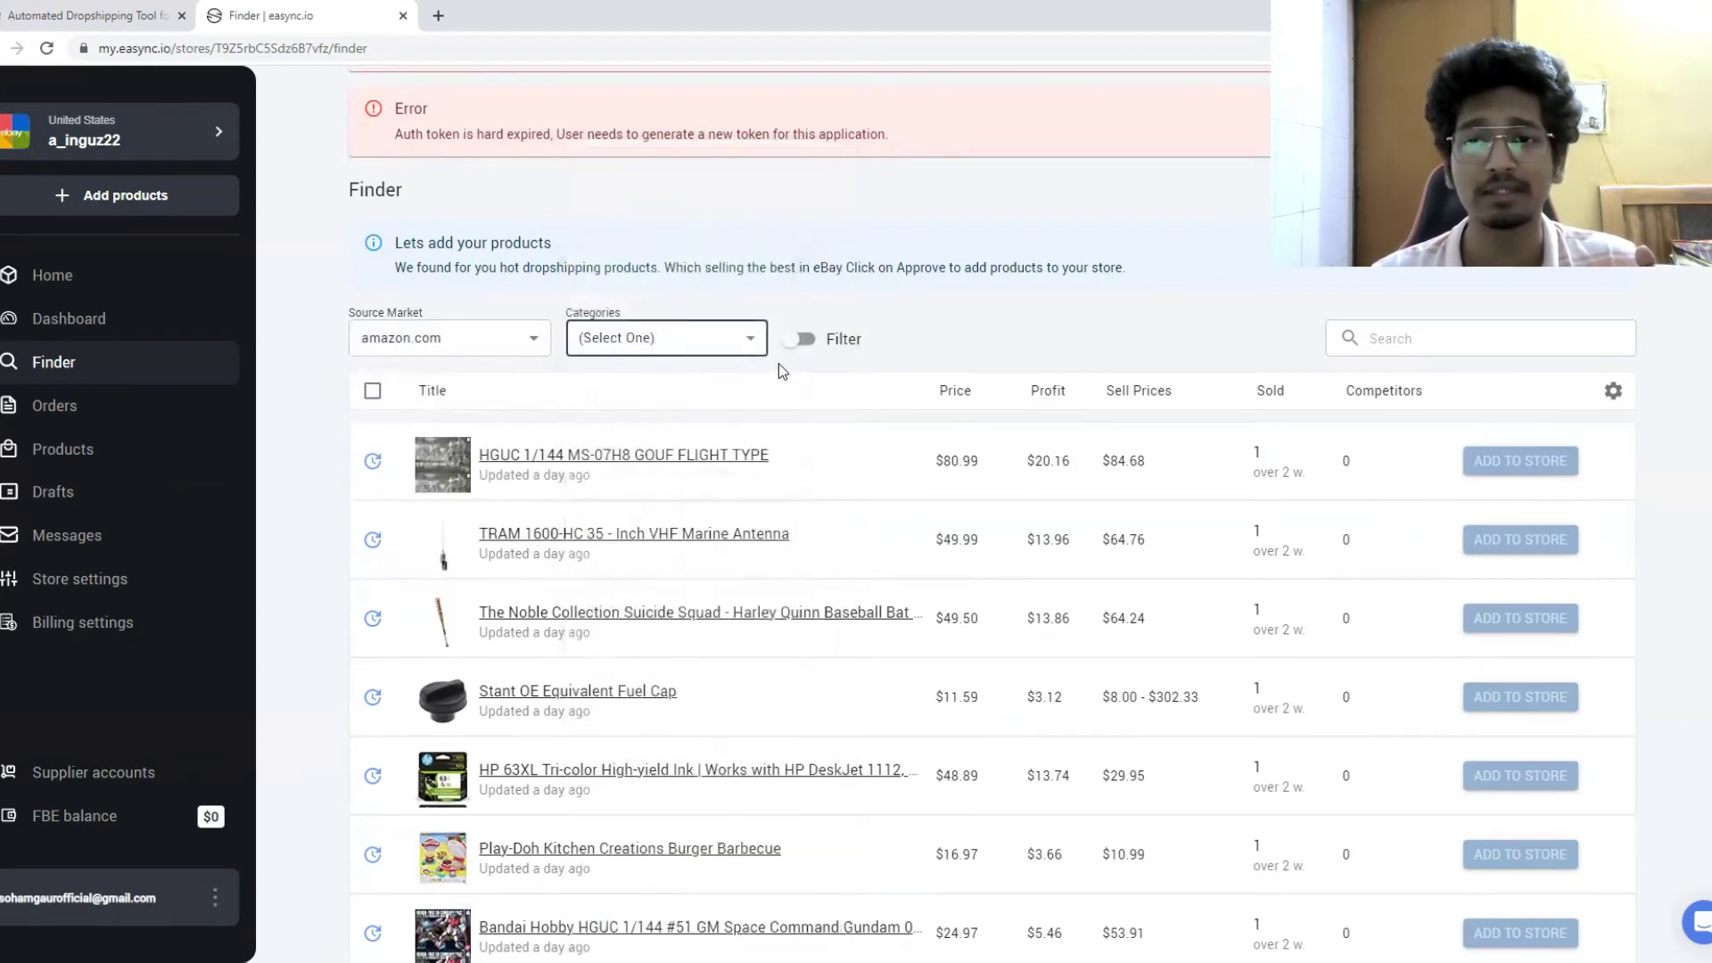
Scroll through the suggested products table, reviewing price, profit, eBay sell price and sales
{"action": "scroll", "coordinate": [587, 498], "scroll_direction": "down", "scroll_amount": 5}
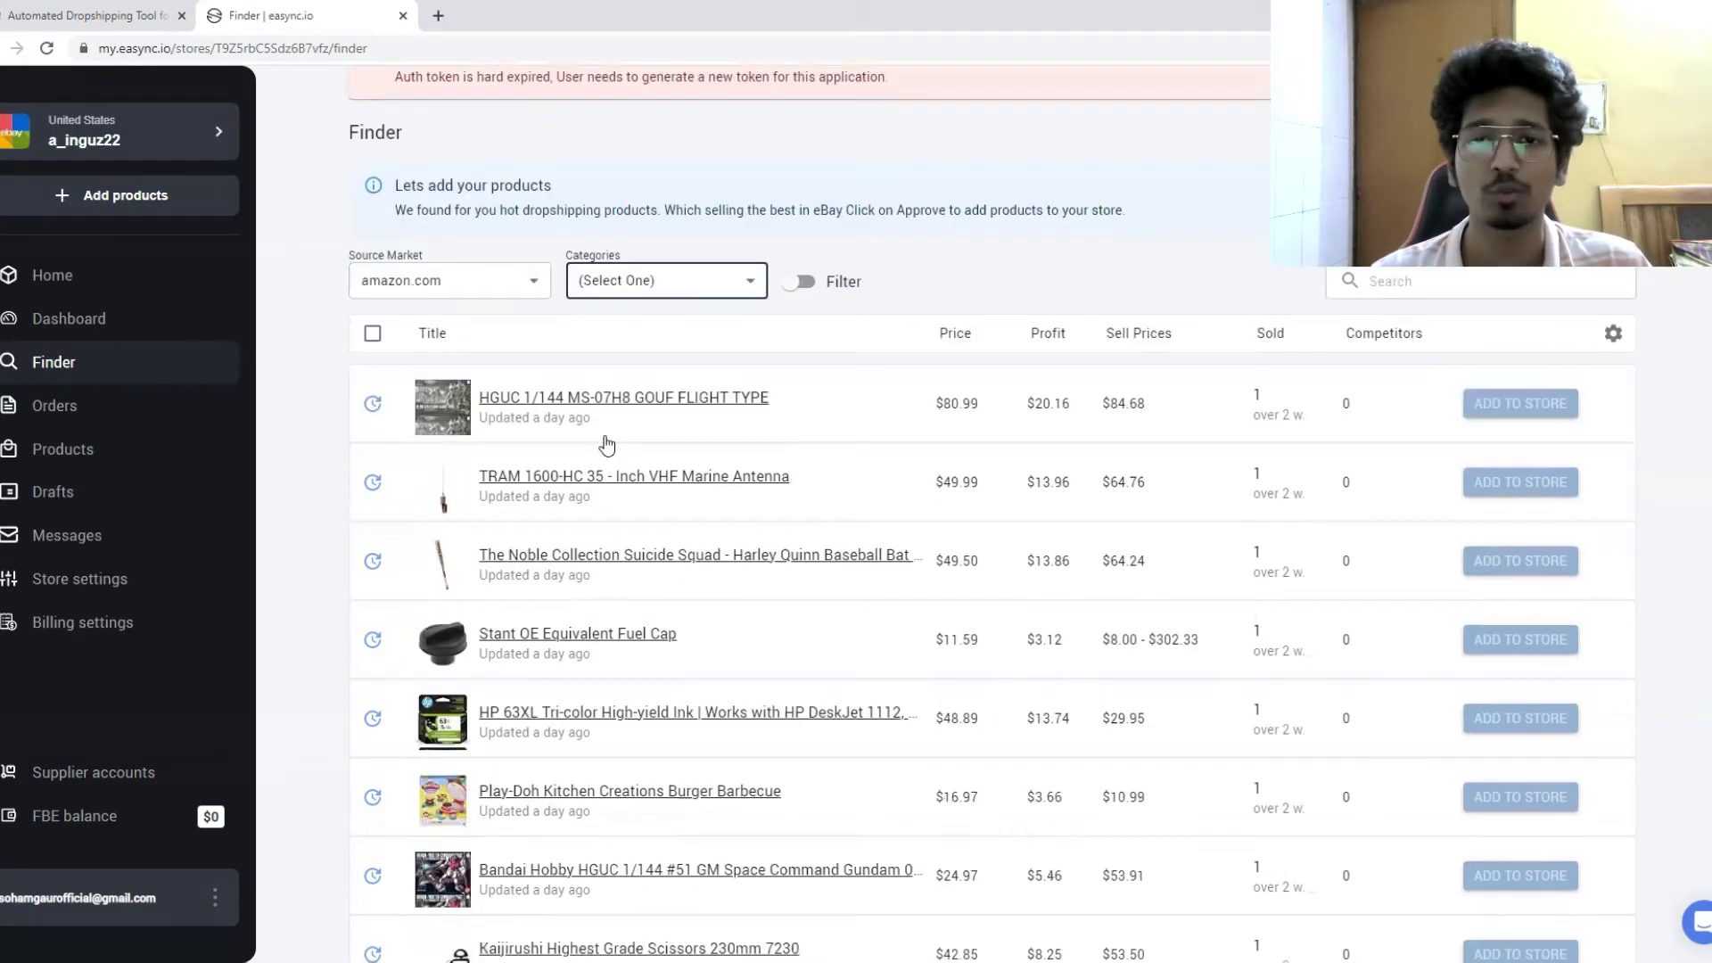
{"action": "scroll", "coordinate": [593, 587], "scroll_direction": "up", "scroll_amount": 1}
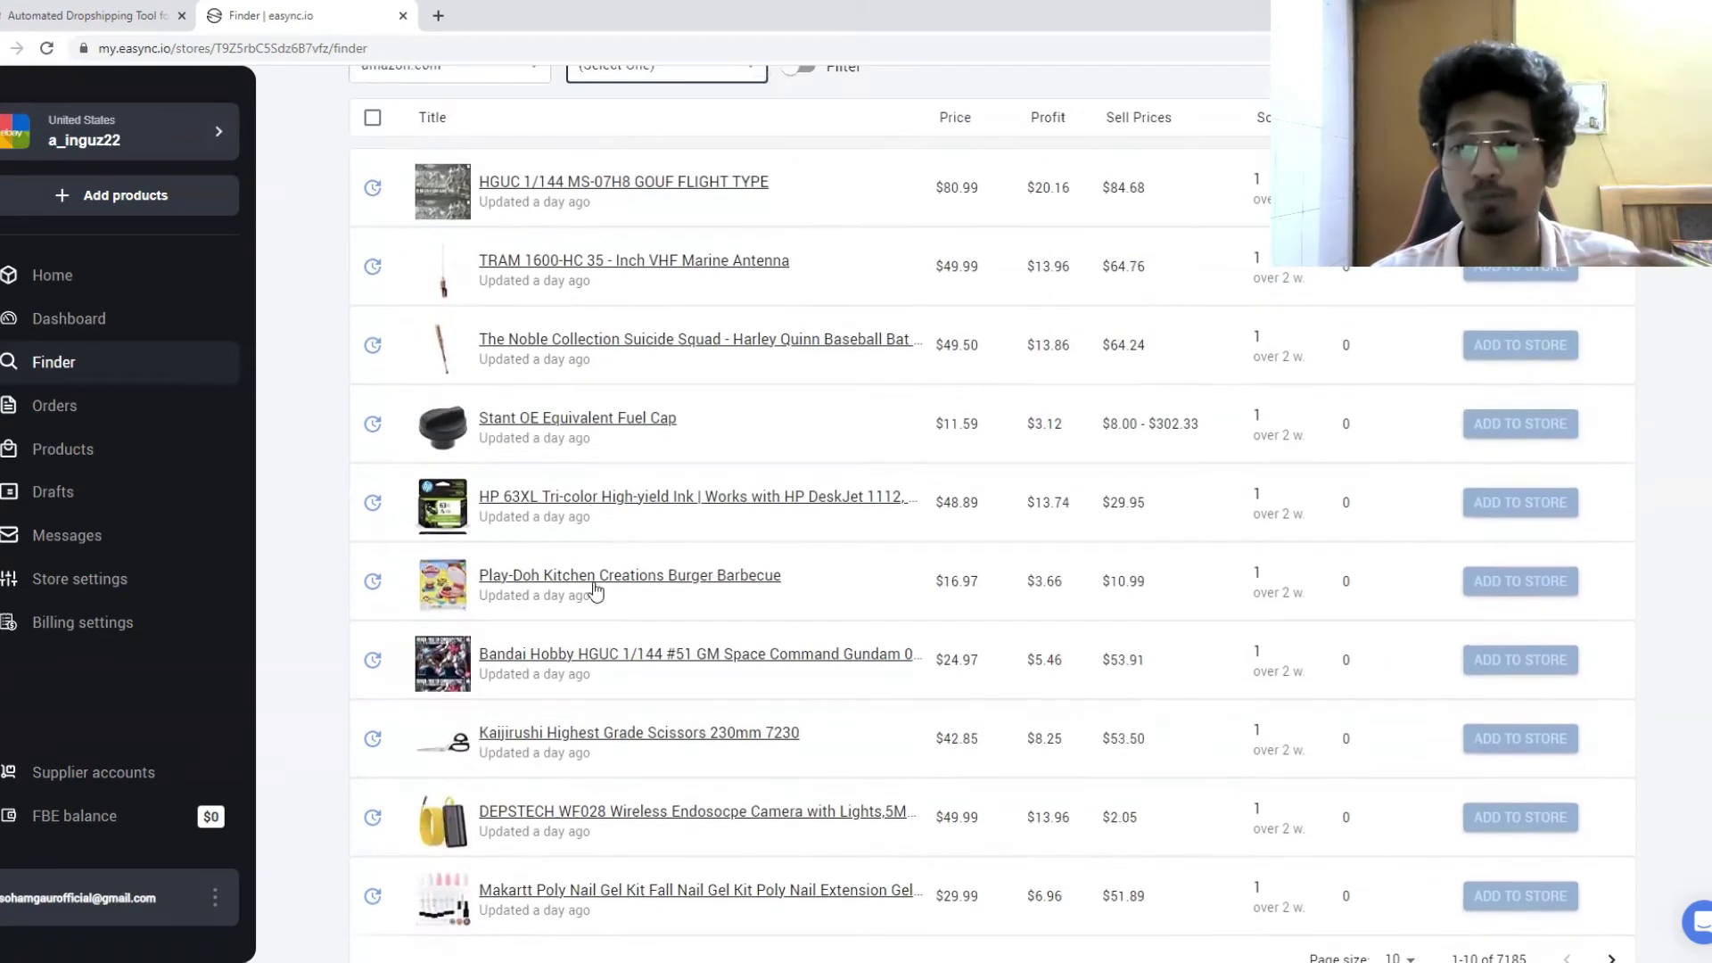
{"action": "scroll", "coordinate": [827, 653], "scroll_direction": "up", "scroll_amount": 2}
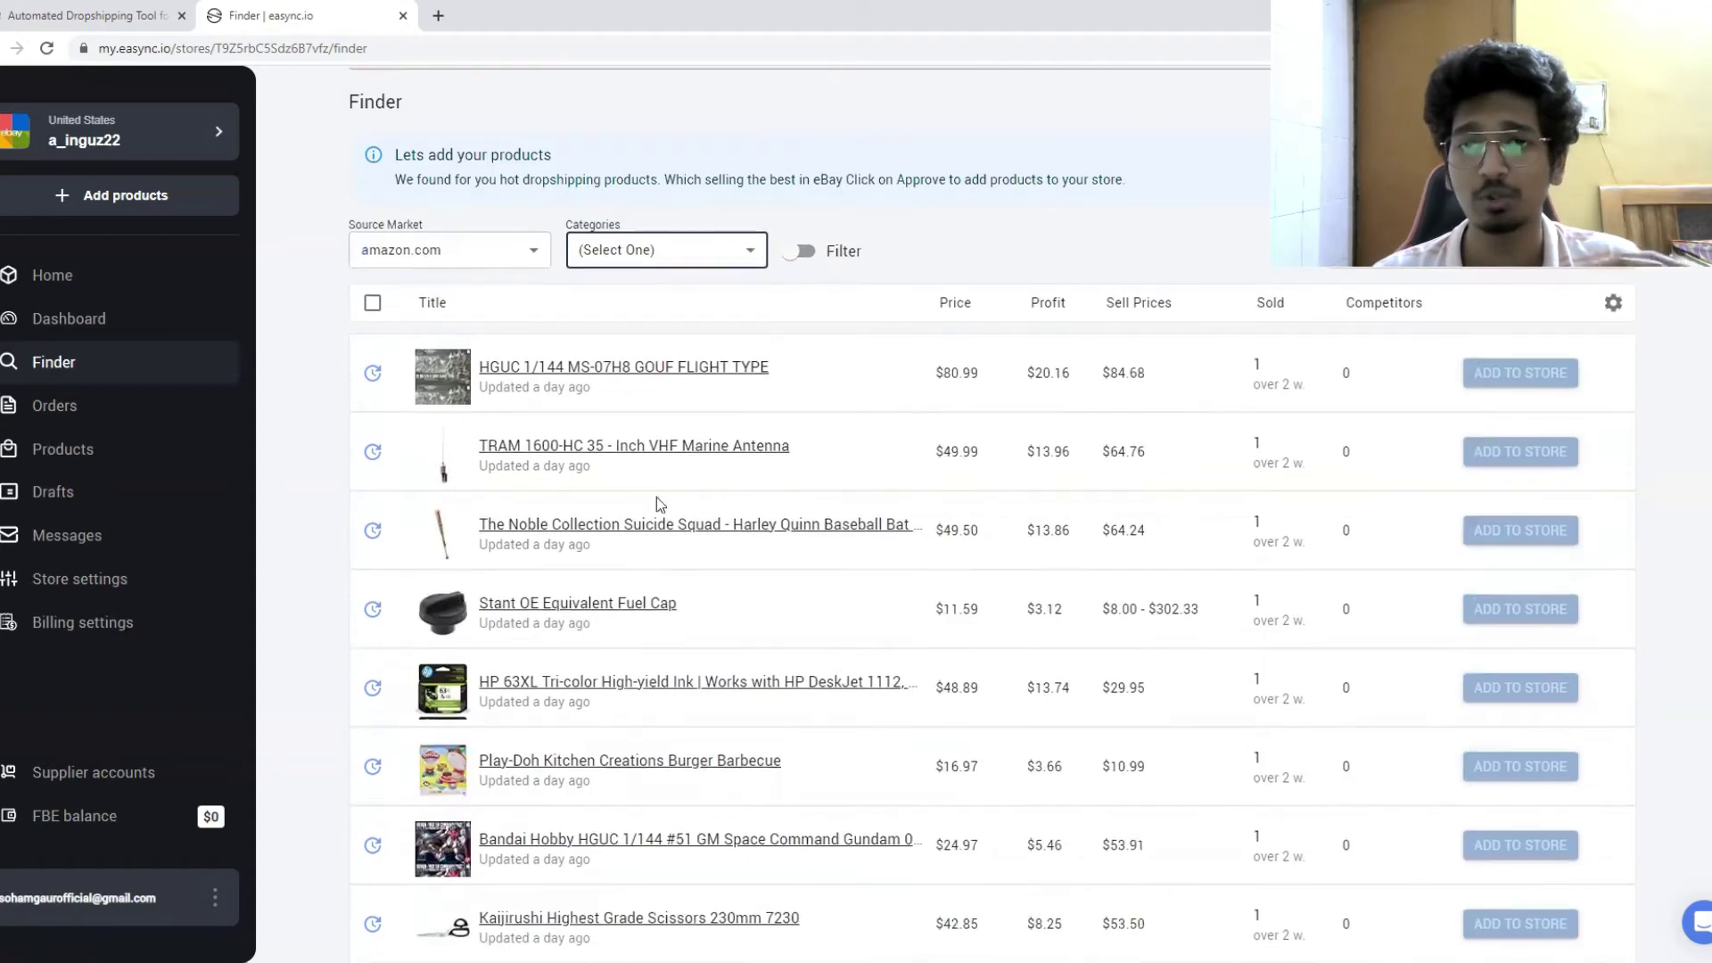
{"action": "scroll", "coordinate": [669, 513], "scroll_direction": "up", "scroll_amount": 2}
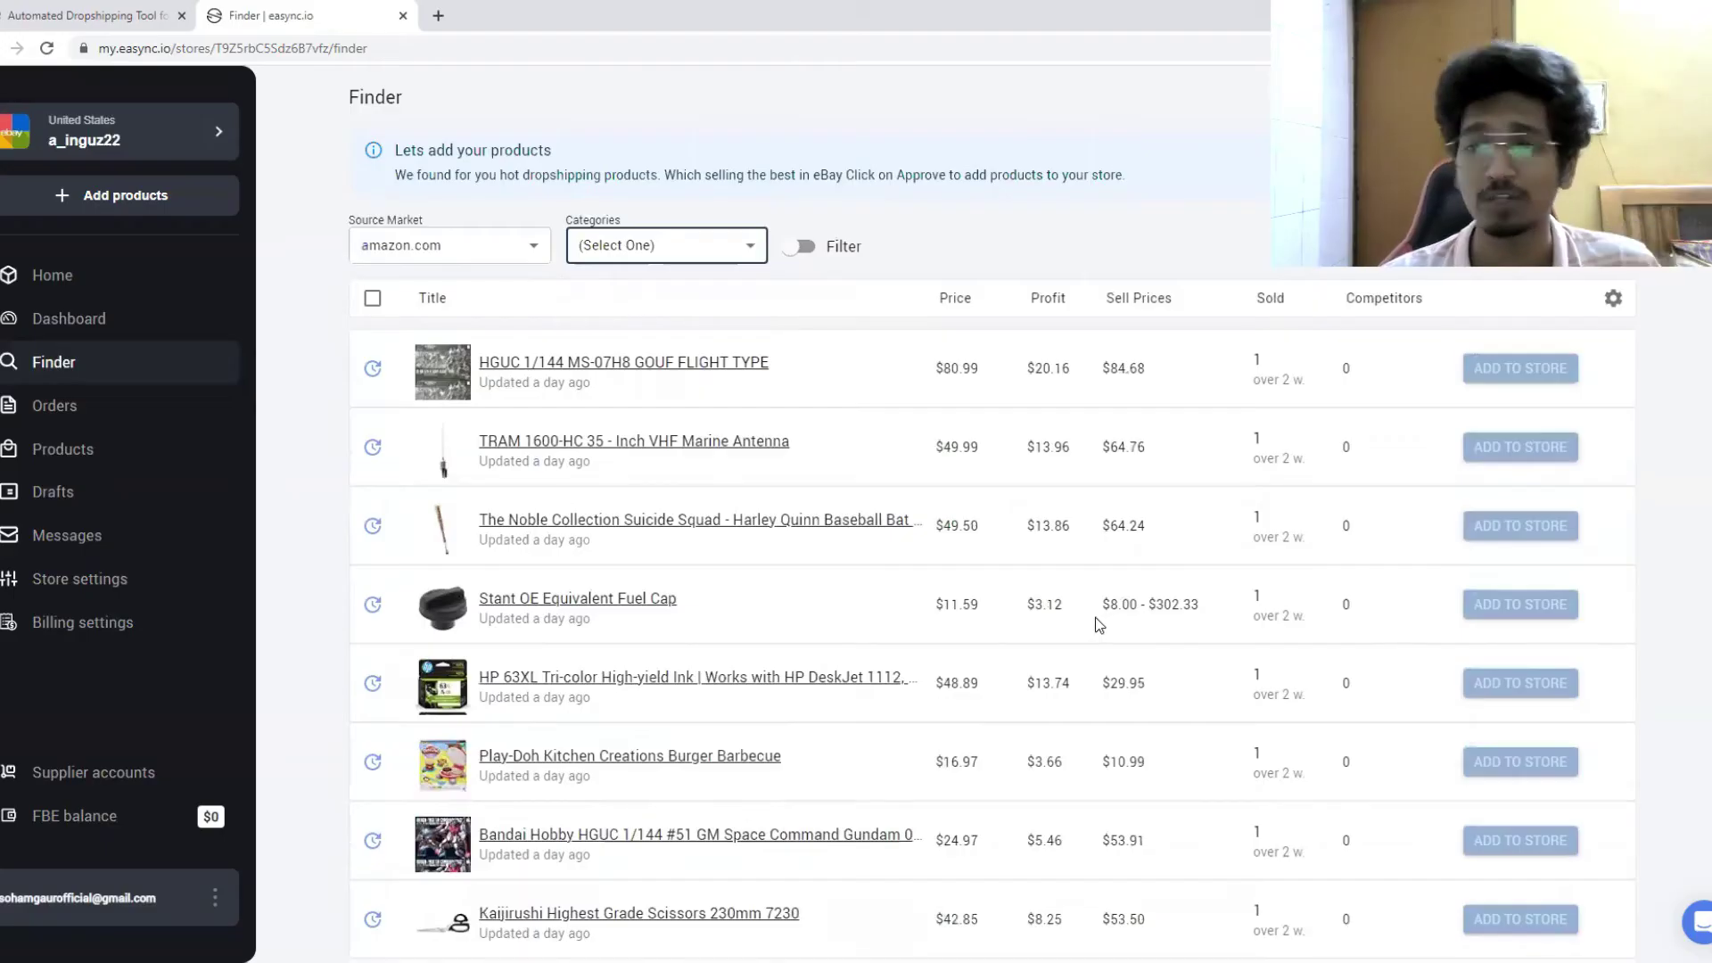
{"action": "scroll", "coordinate": [1106, 638], "scroll_direction": "up", "scroll_amount": 2}
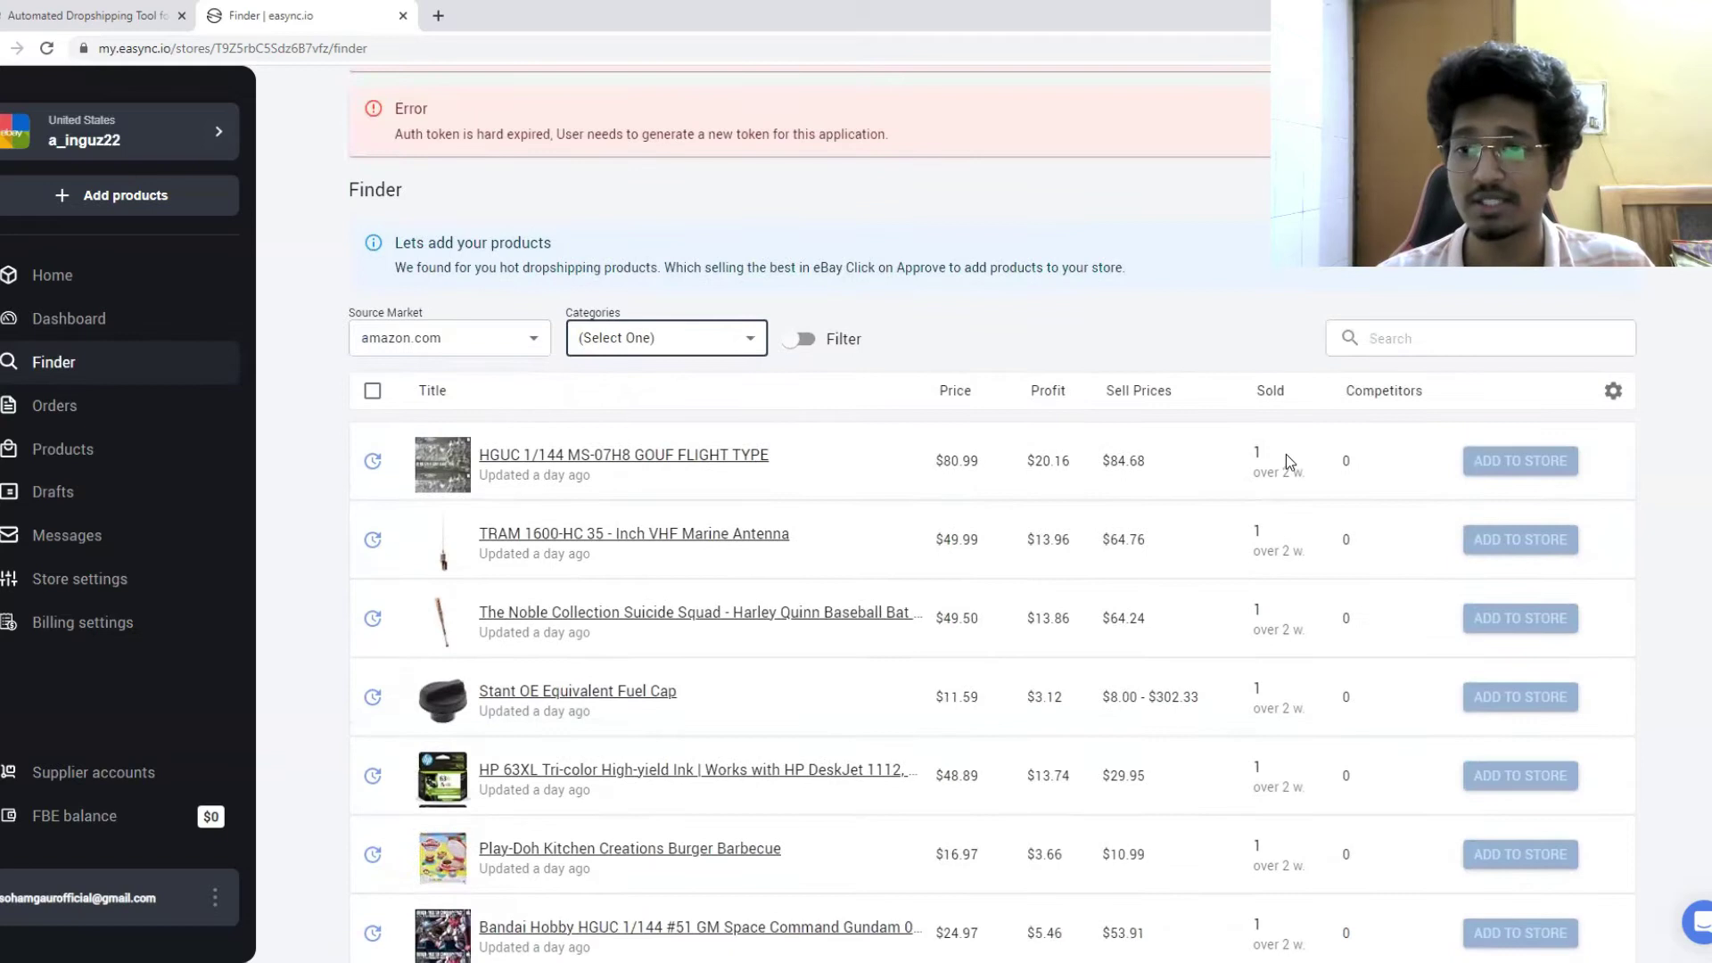
{"action": "scroll", "coordinate": [1284, 455], "scroll_direction": "down", "scroll_amount": 4}
{"action": "scroll", "coordinate": [1253, 567], "scroll_direction": "up", "scroll_amount": 4}
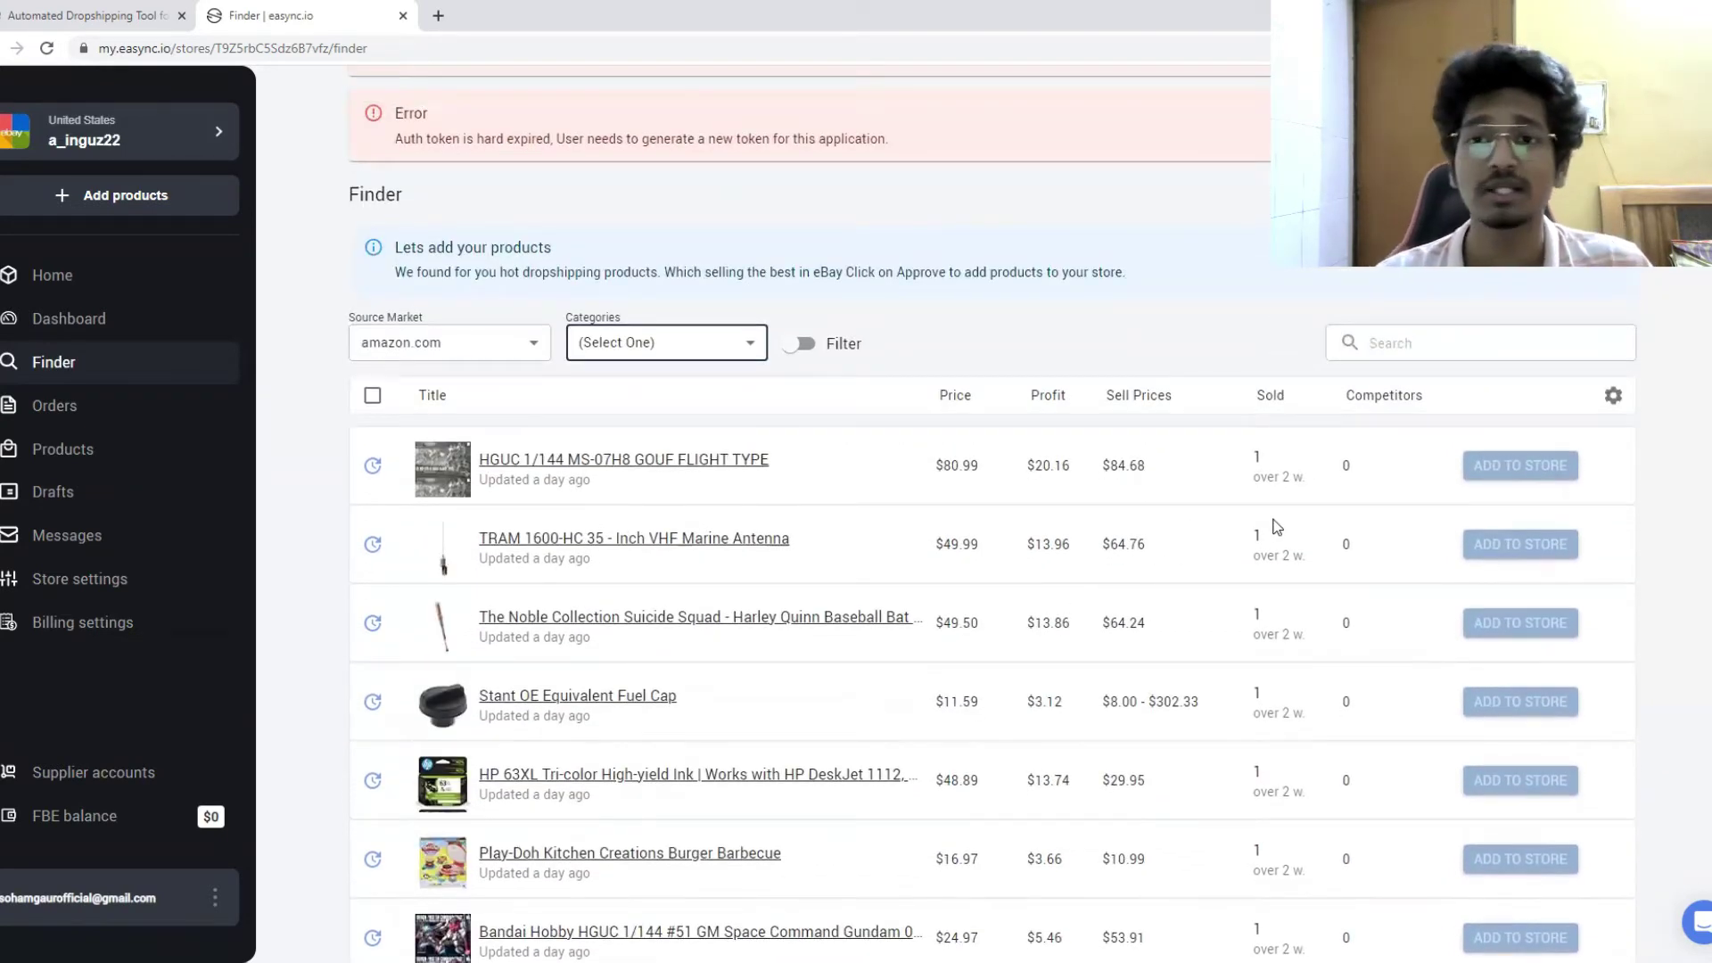
{"action": "scroll", "coordinate": [1231, 481], "scroll_direction": "down", "scroll_amount": 1}
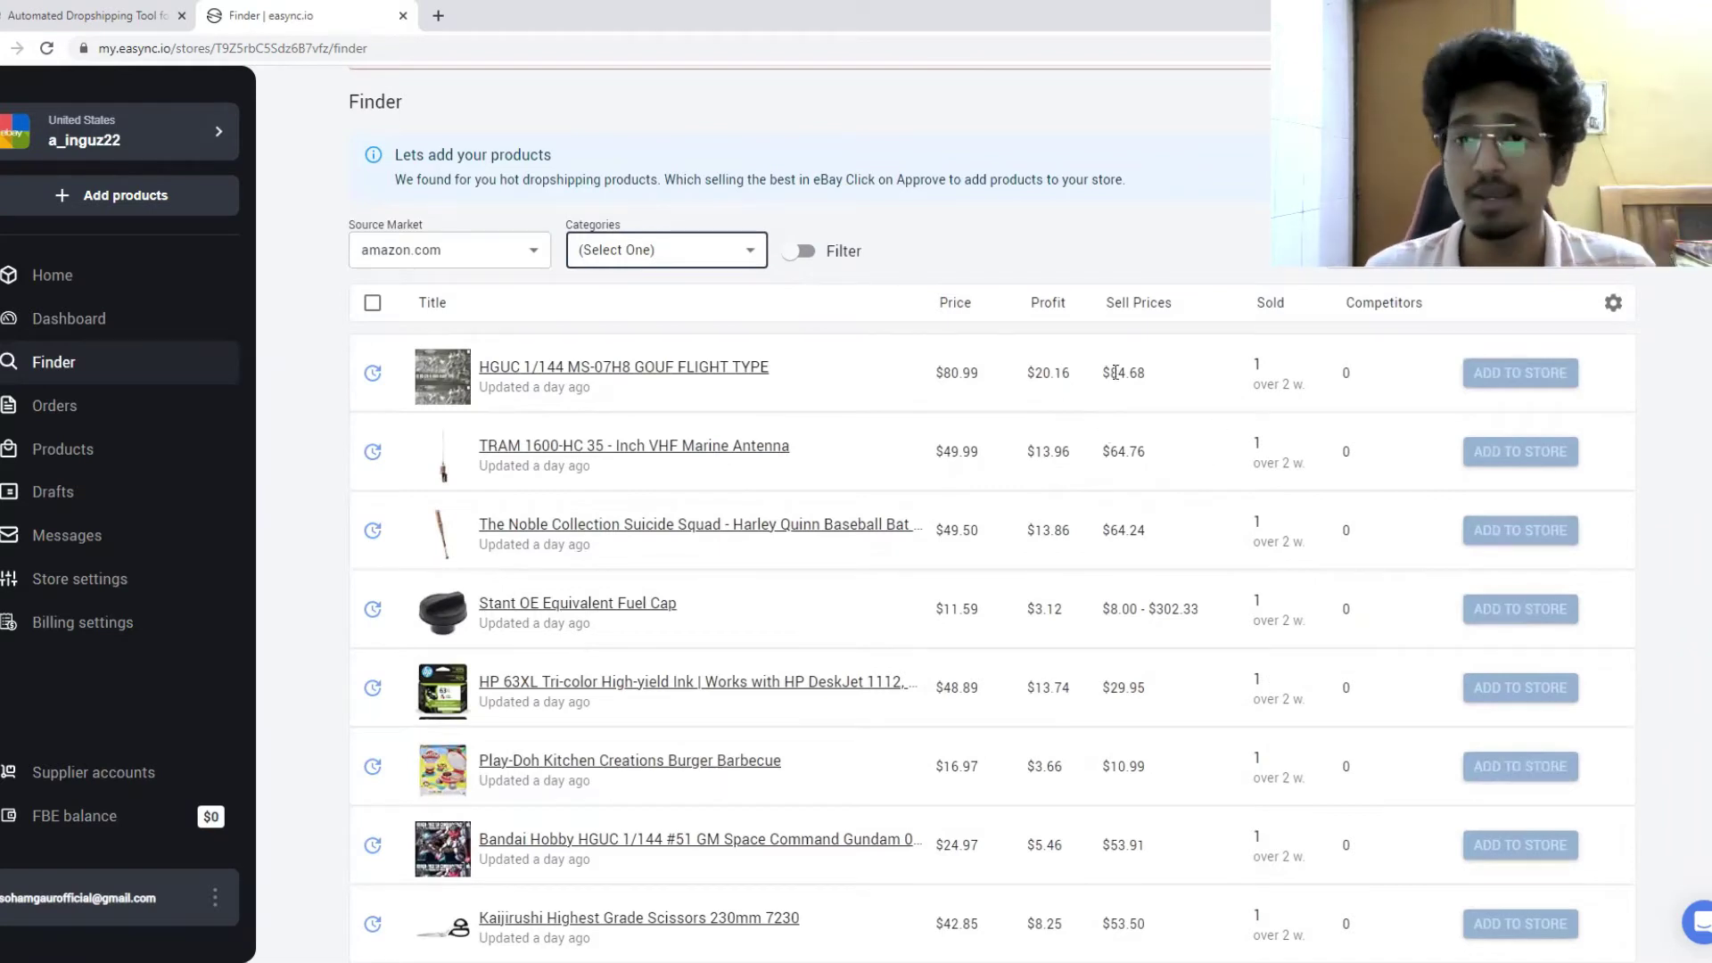
{"action": "left_click_drag", "start_coordinate": [936, 372], "coordinate": [1138, 640]}
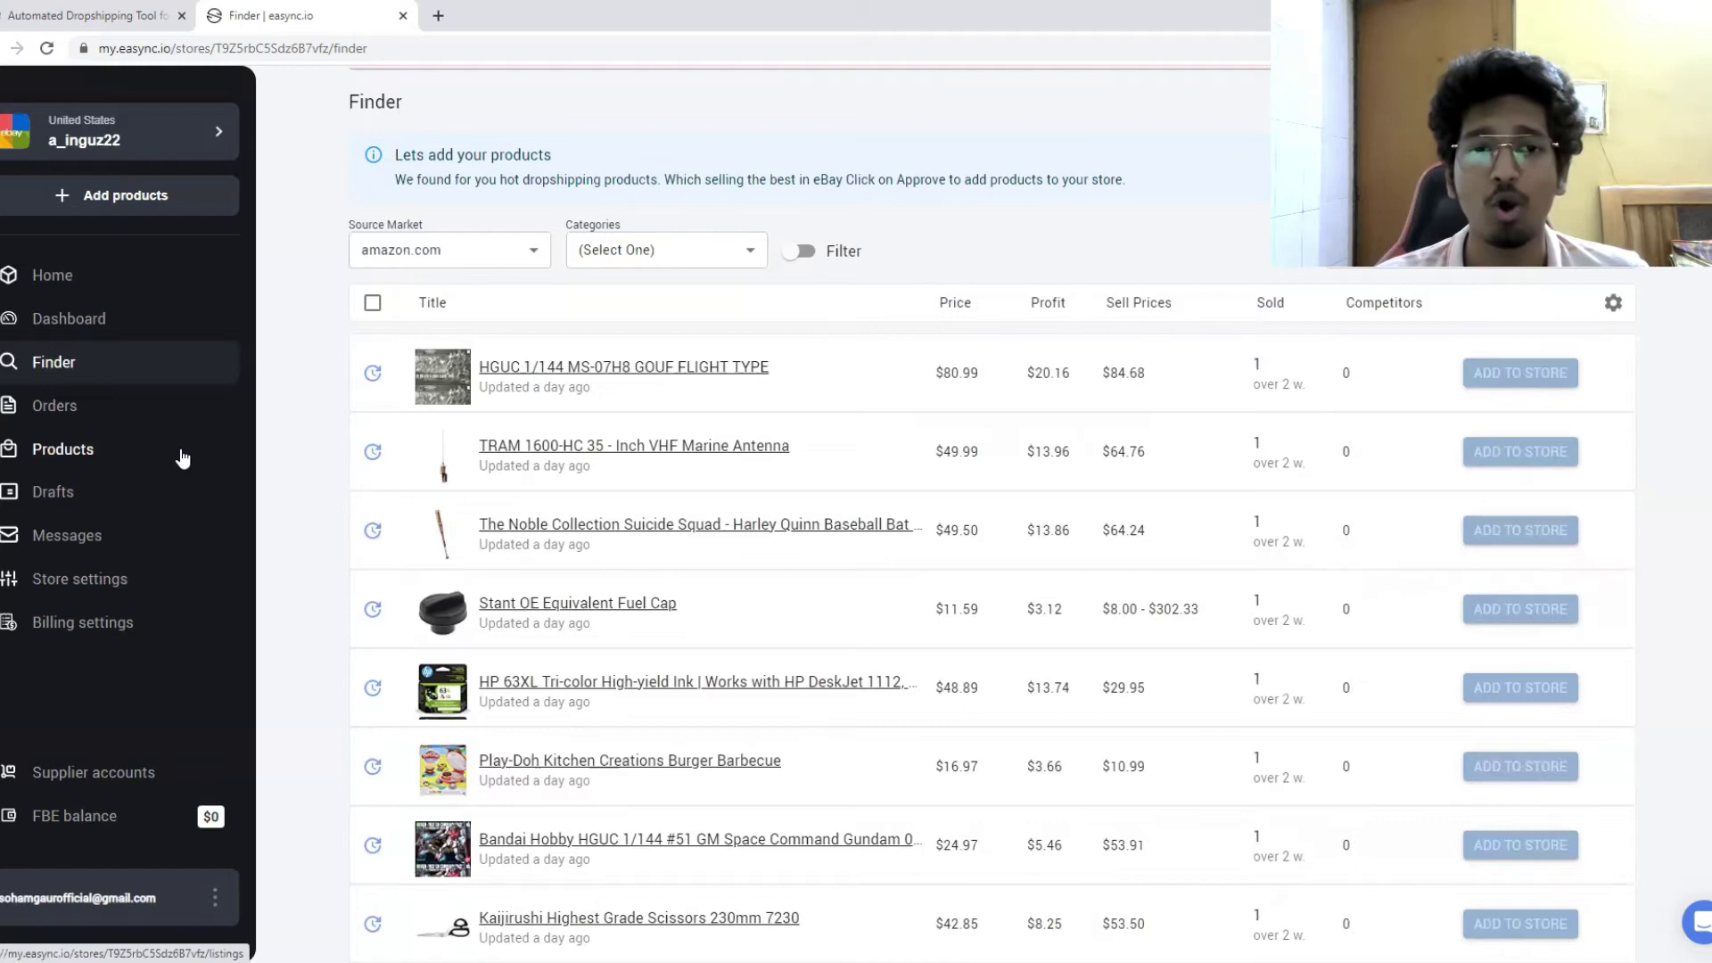
Open the Orders list, view the FBE Top Up Balance page from BALANCE $0.00, then return to the orders
{"action": "left_click", "coordinate": [63, 409]}
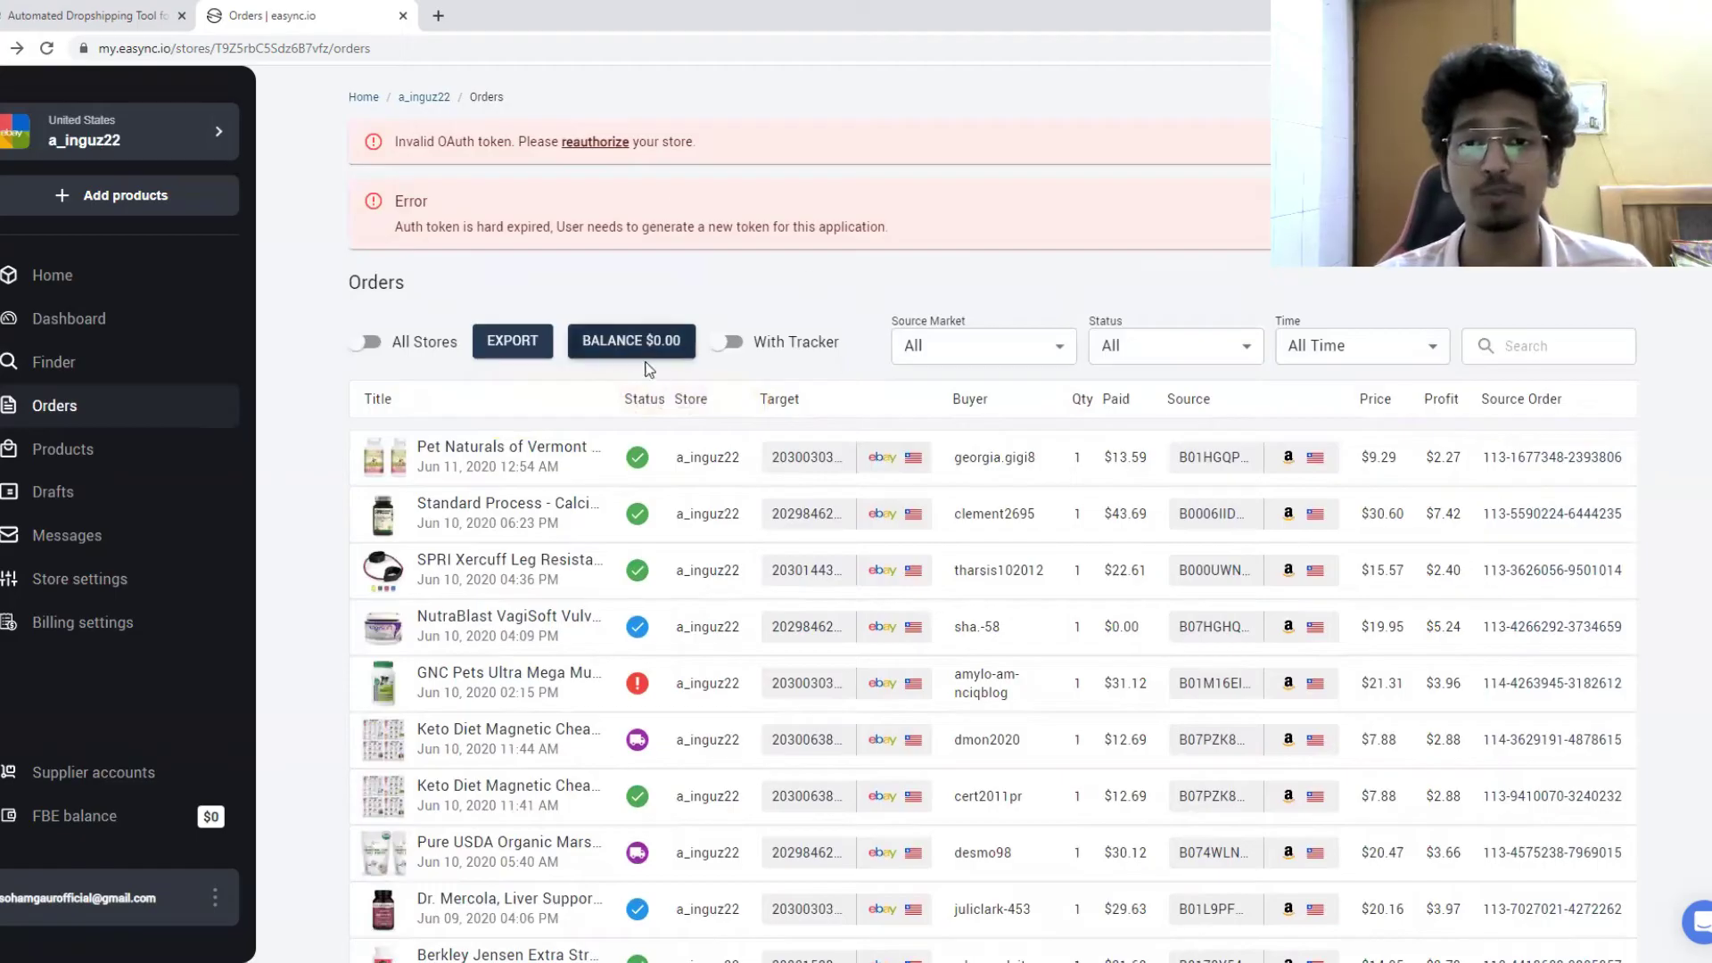
{"action": "mouse_move", "coordinate": [660, 349]}
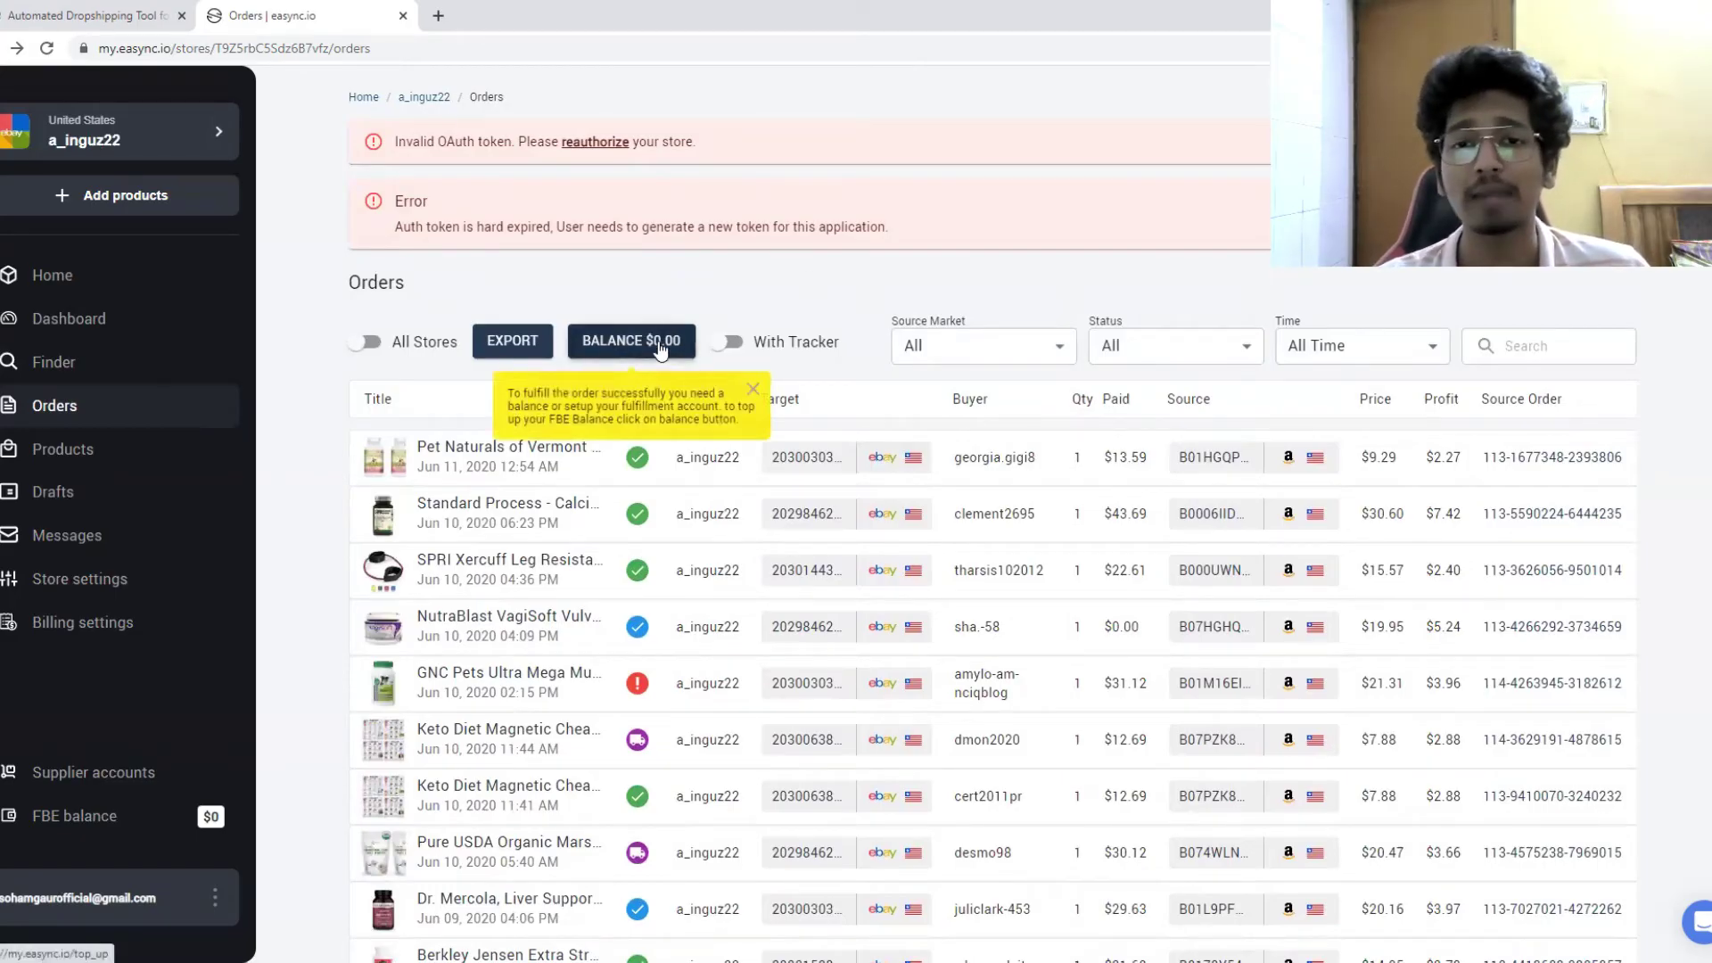
{"action": "left_click", "coordinate": [660, 348]}
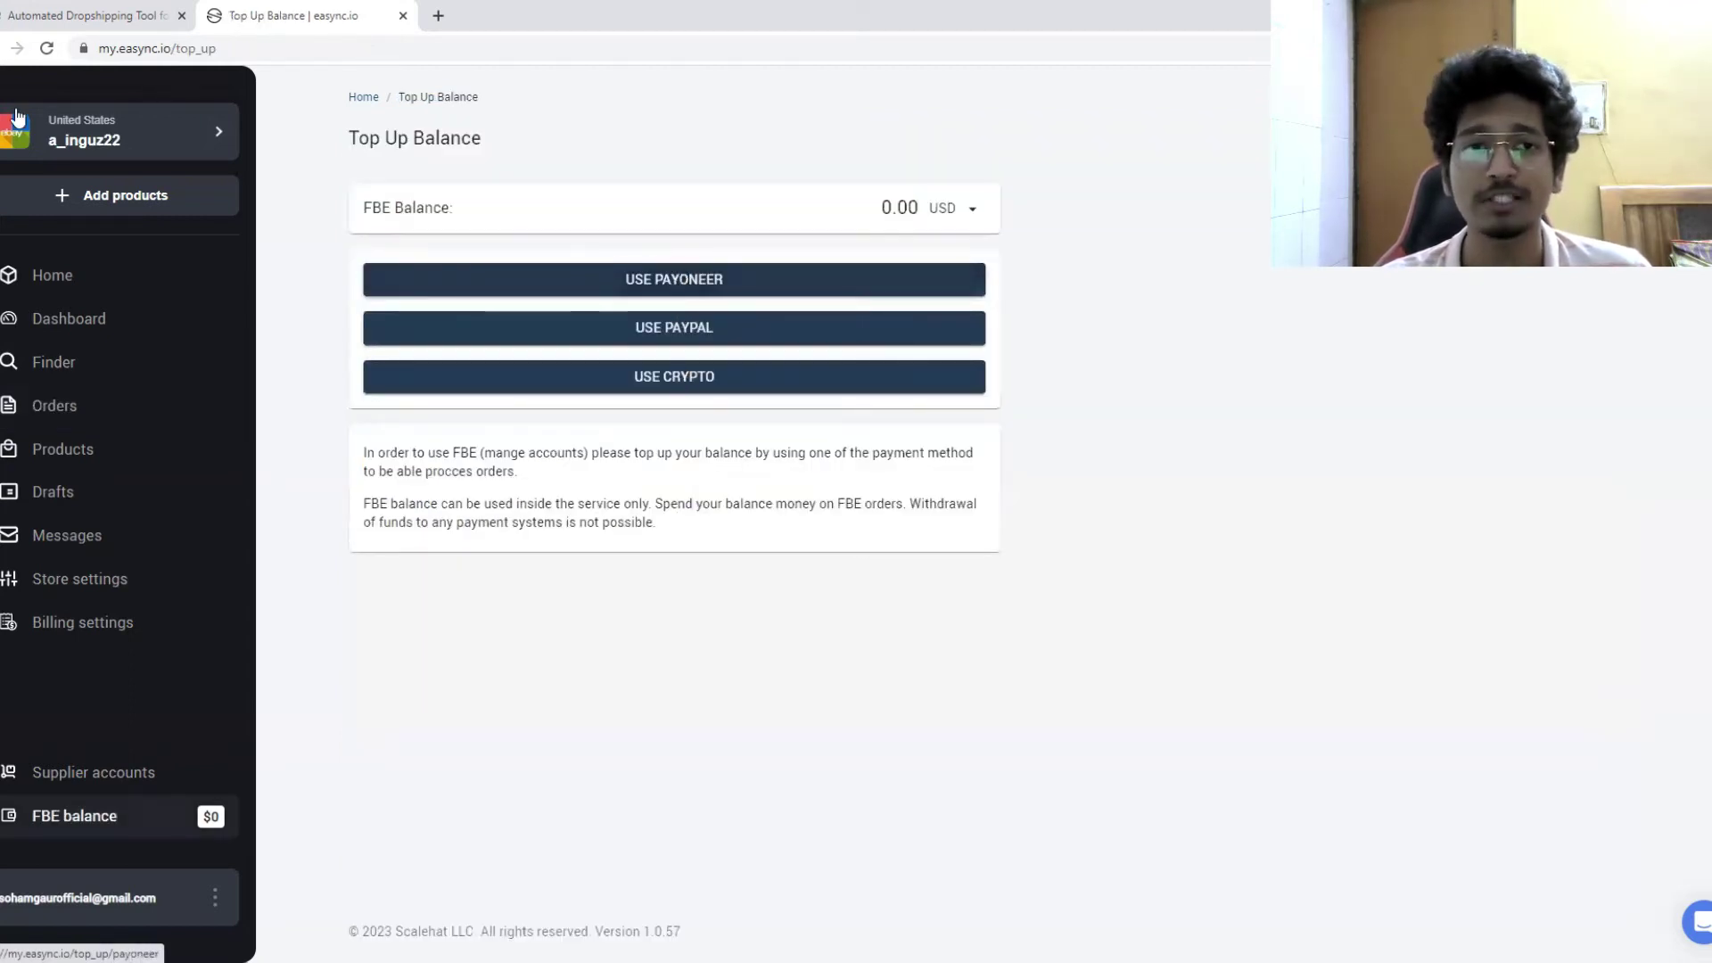
{"action": "key", "text": "alt+Left"}
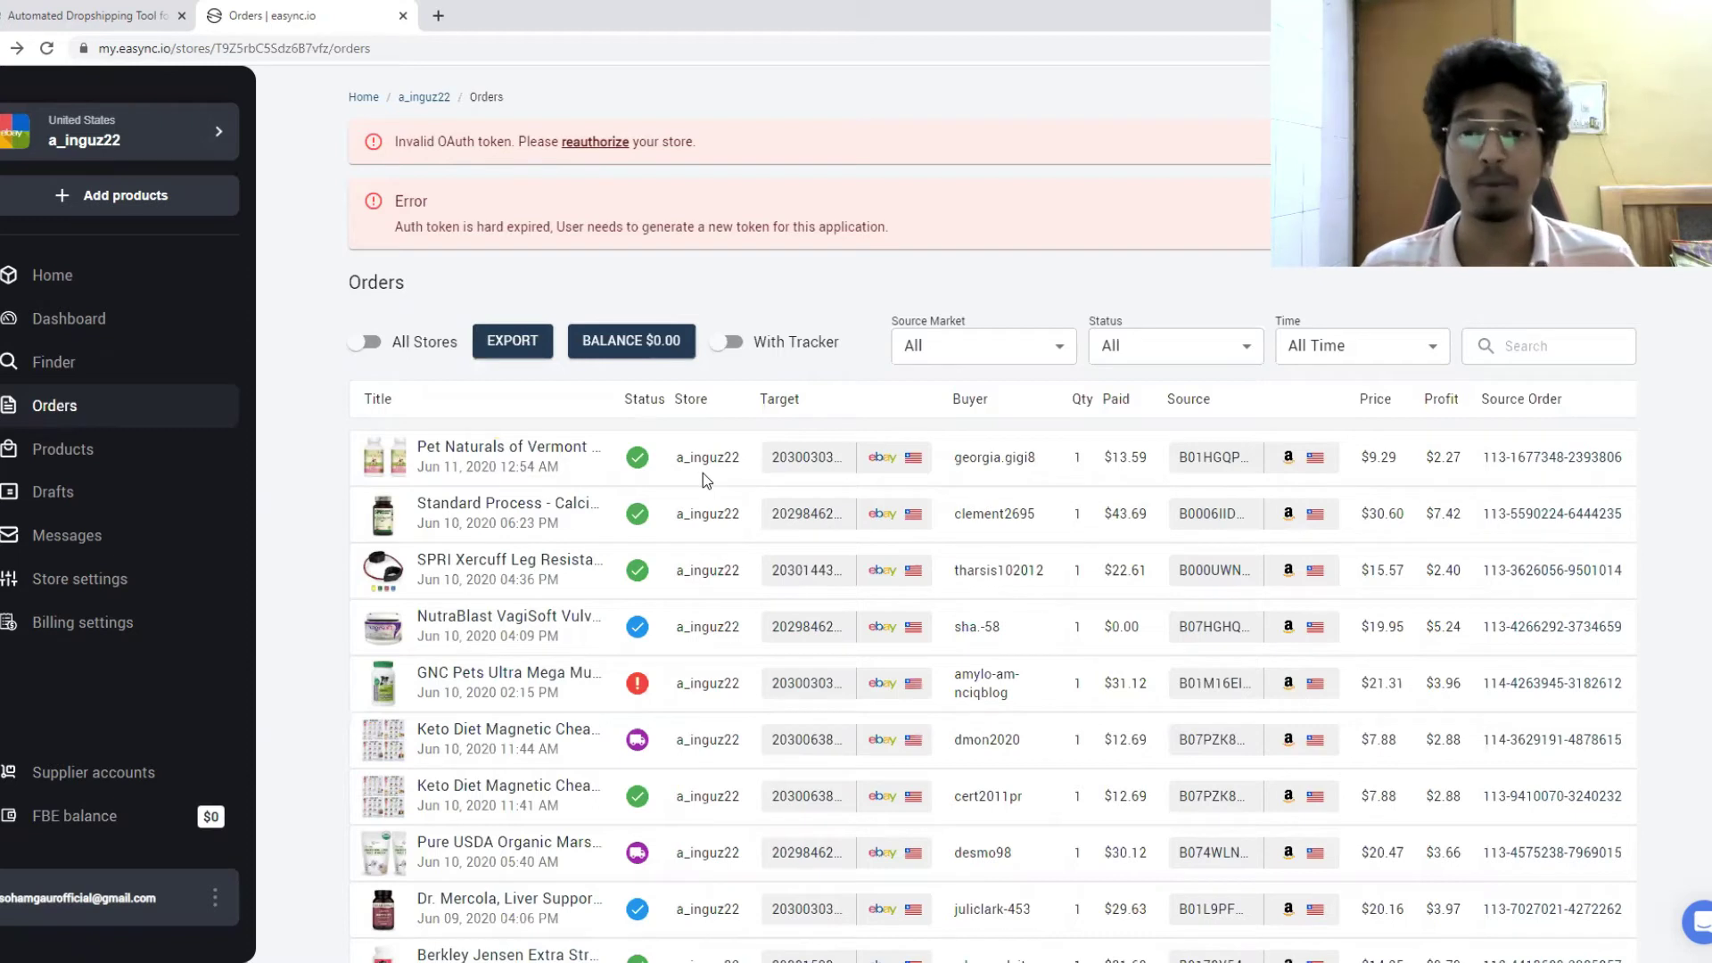
{"action": "mouse_move", "coordinate": [675, 349]}
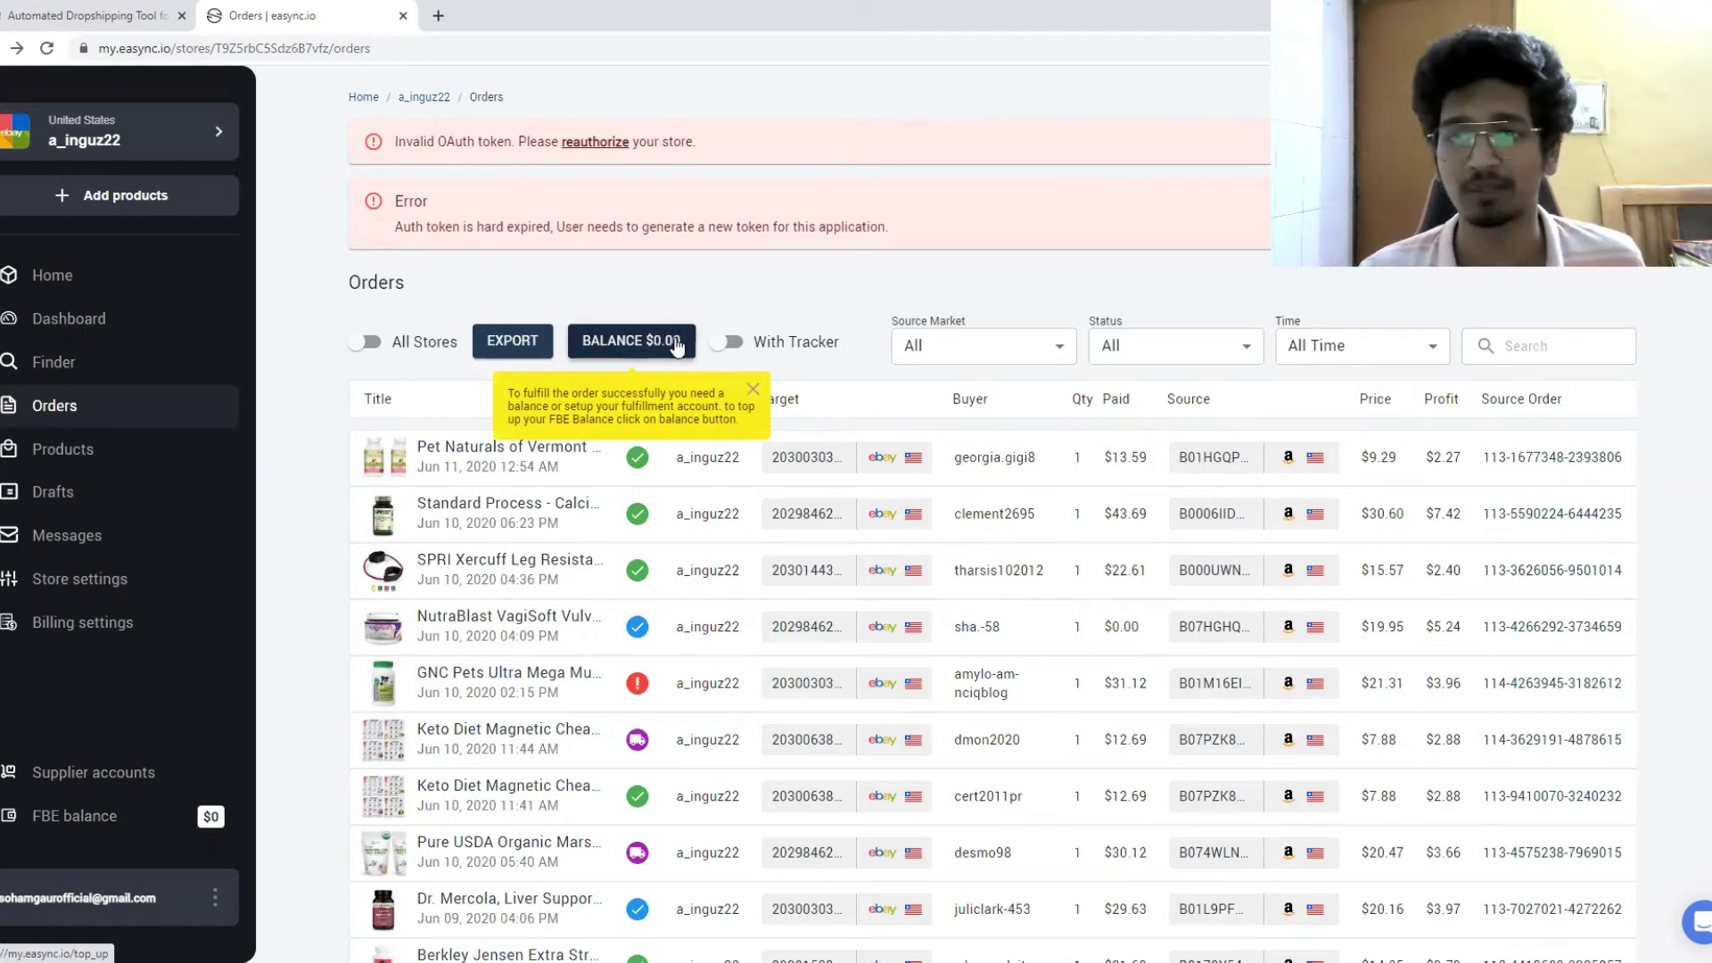
{"action": "scroll", "coordinate": [646, 520], "scroll_direction": "down", "scroll_amount": 1}
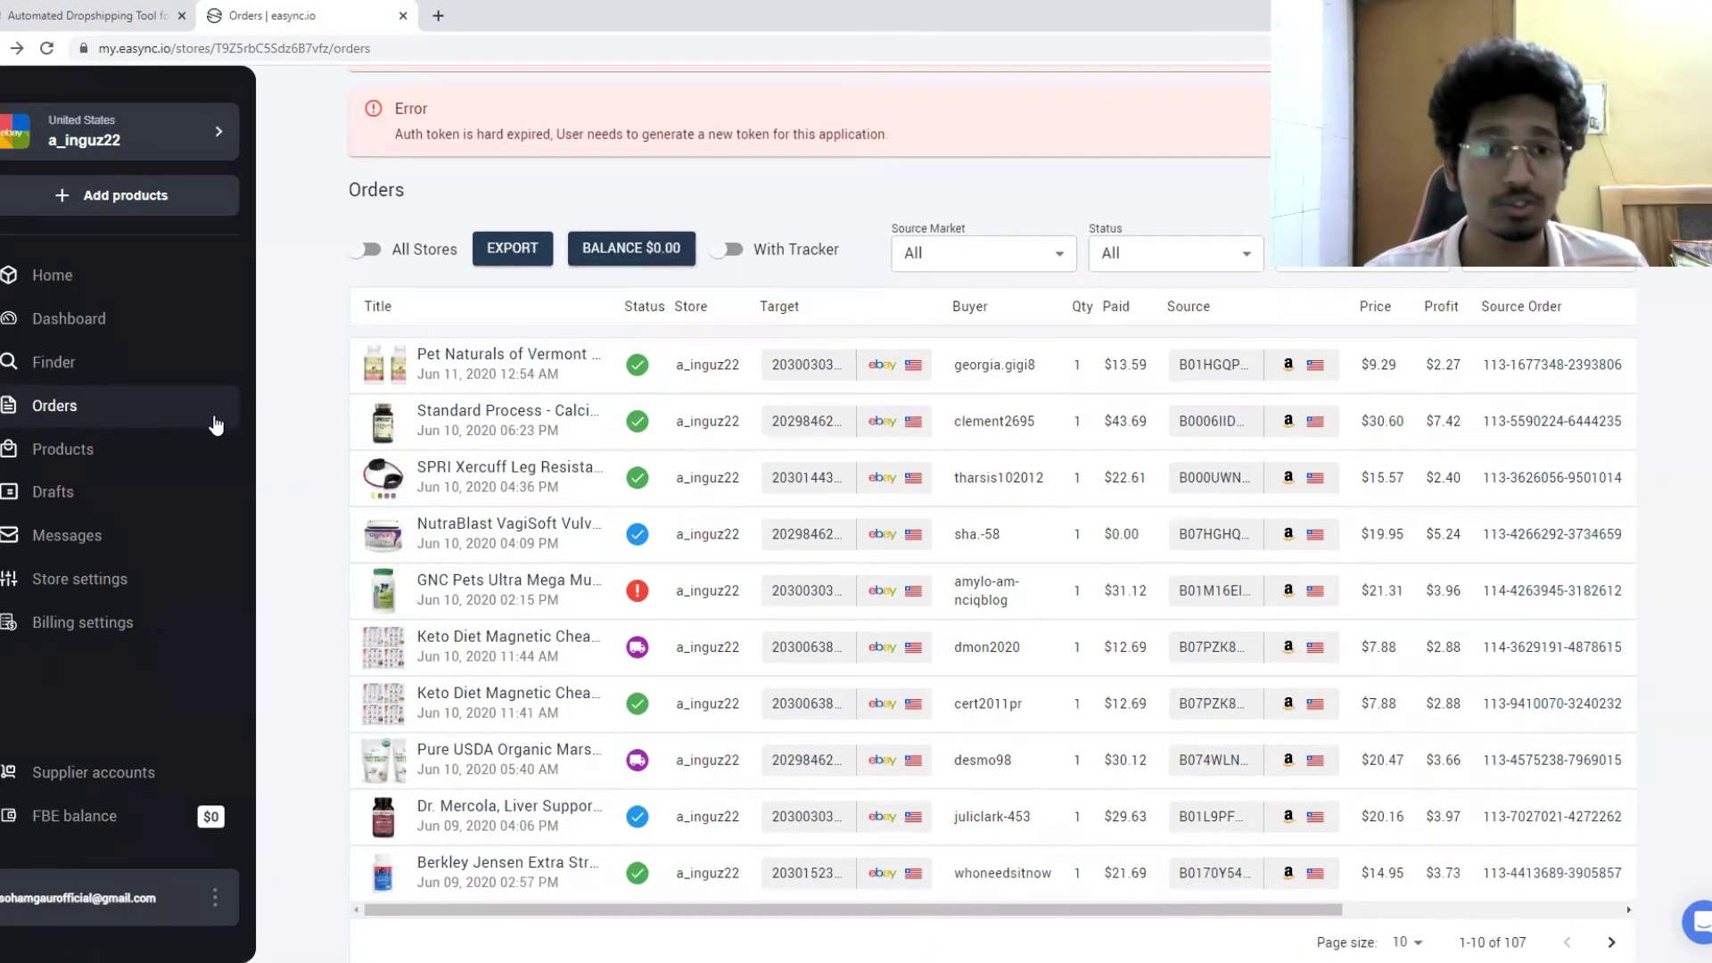
{"action": "scroll", "coordinate": [1429, 457], "scroll_direction": "down", "scroll_amount": 1}
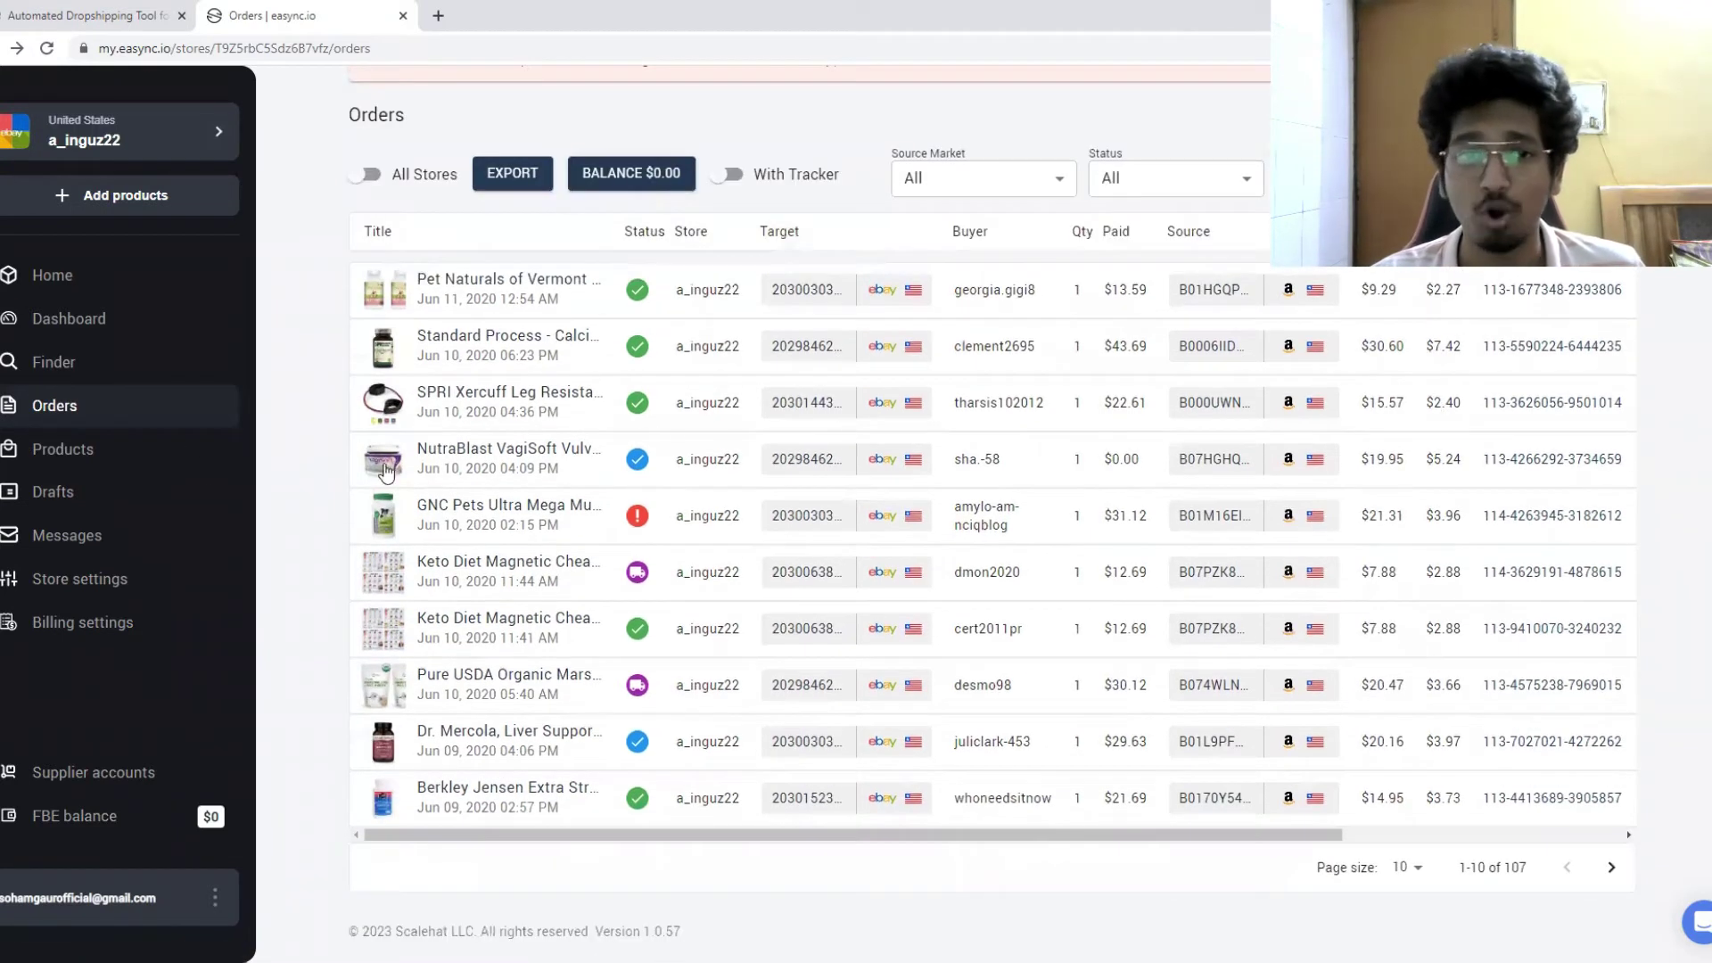